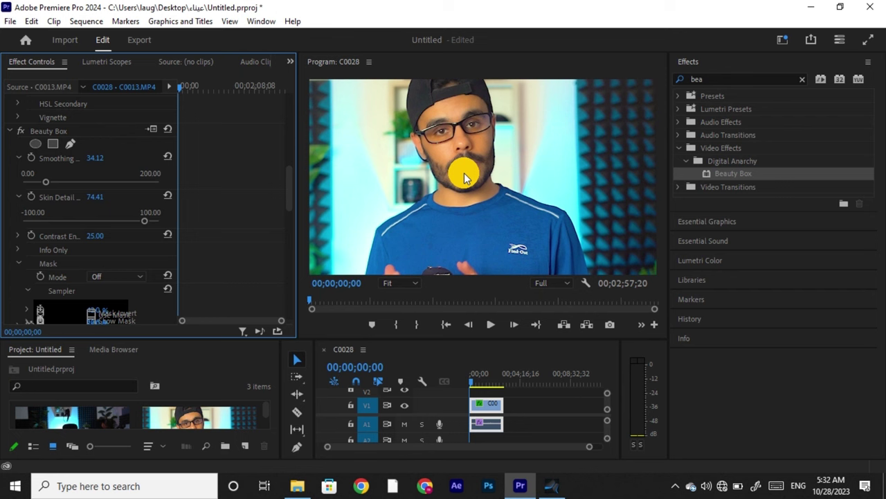
# - Turn on Beauty Box's Show Mask to view the skin mask in black and white, then minimise Premiere
pyautogui.scroll(-1, 150, 253)
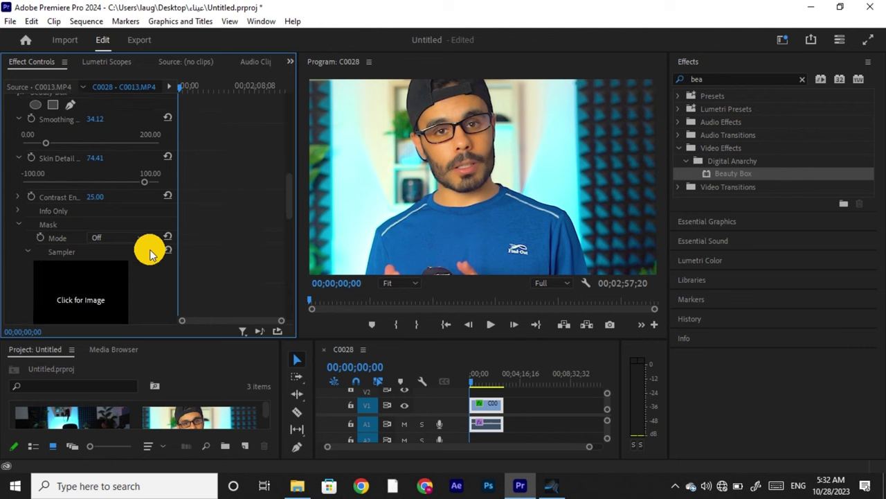
pyautogui.scroll(-1, 150, 253)
pyautogui.scroll(-1, 148, 253)
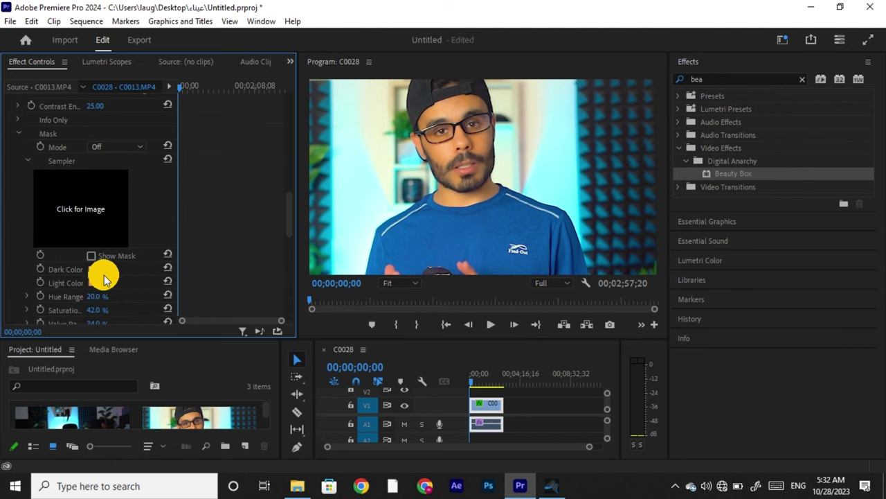
pyautogui.scroll(-1, 104, 280)
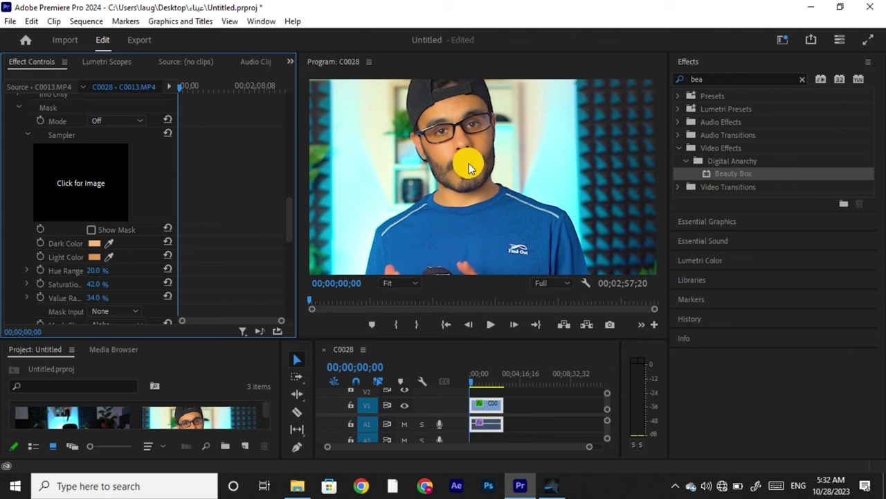
pyautogui.click(91, 229)
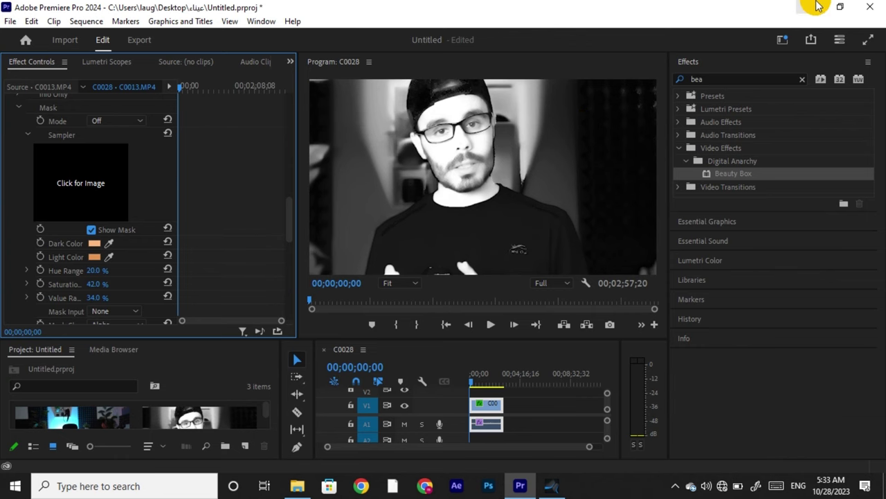
pyautogui.click(811, 7)
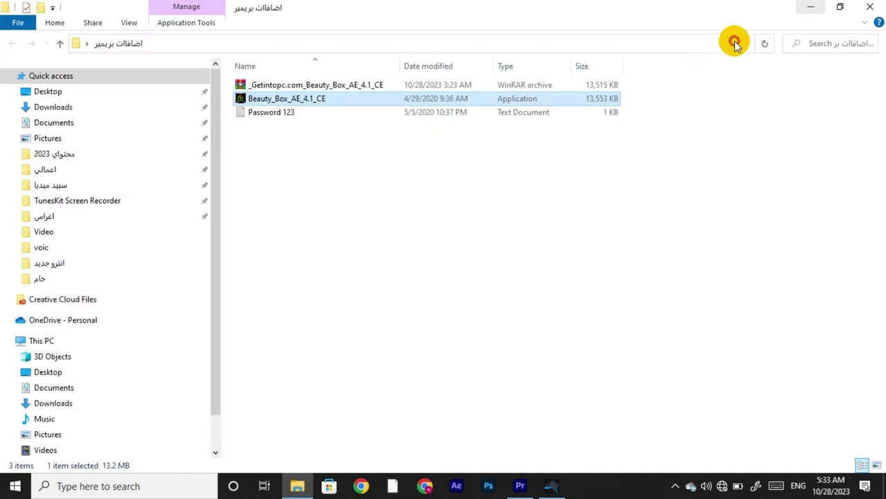
pyautogui.click(276, 86)
pyautogui.rightClick(275, 88)
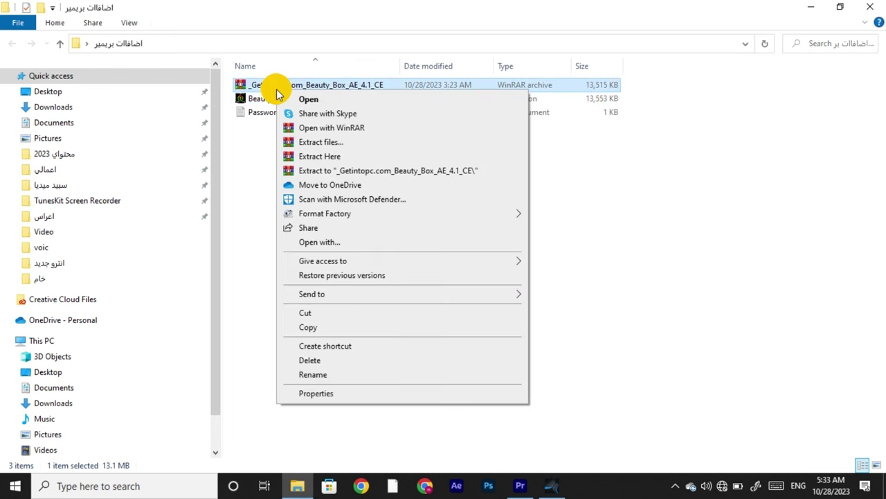
pyautogui.click(332, 158)
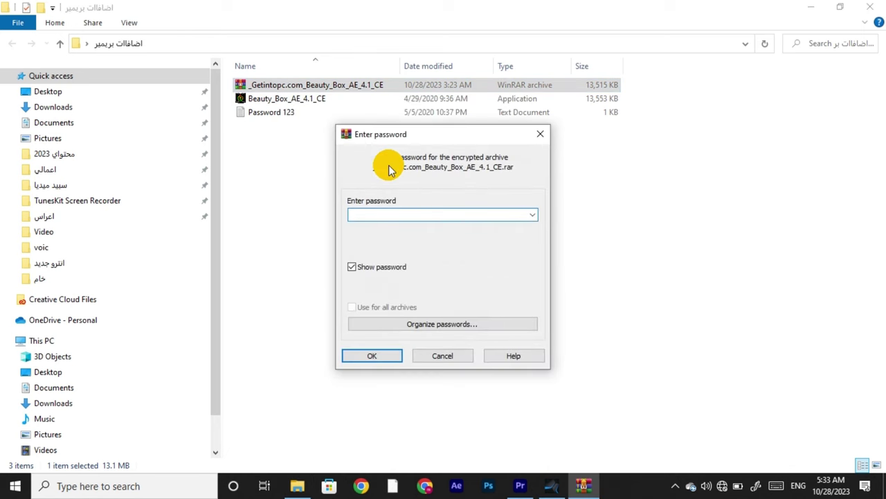
pyautogui.write('123')
pyautogui.press('Return')
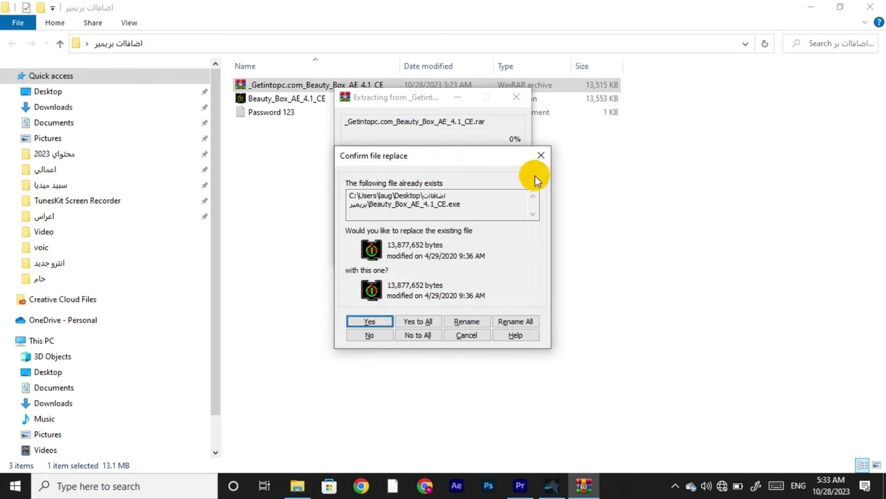
pyautogui.click(541, 157)
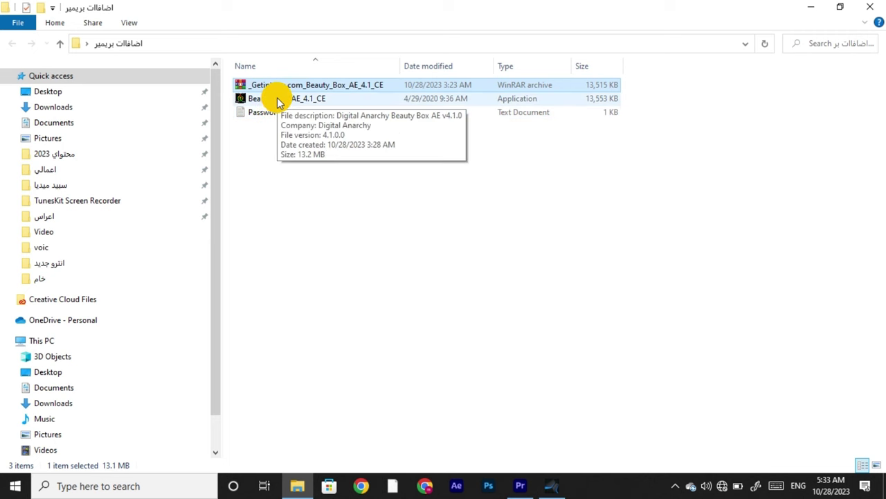
# - Run the Beauty_Box_AE_4.1_CE installer to install Beauty Box AE 4, then finish and close it
pyautogui.doubleClick(367, 101)
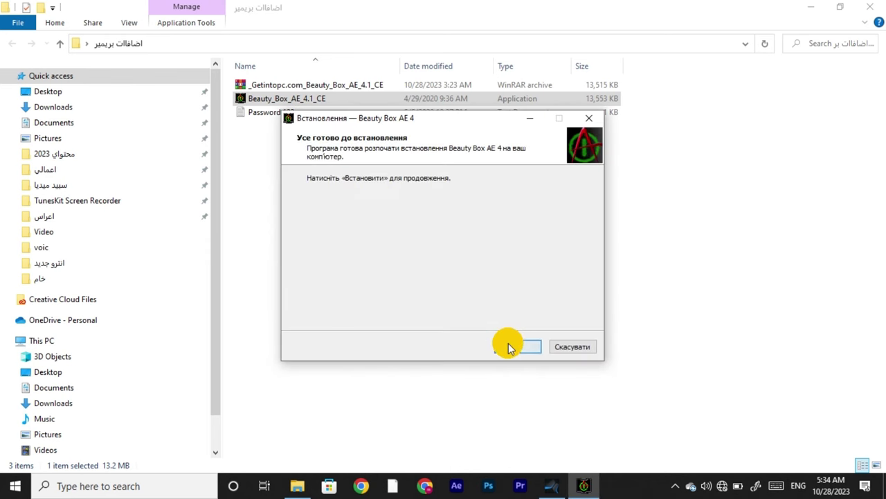
pyautogui.click(509, 347)
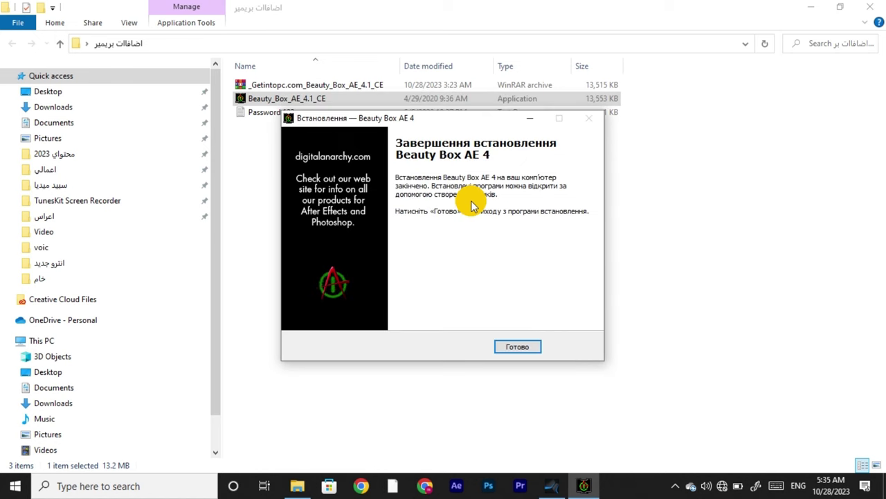
pyautogui.click(517, 346)
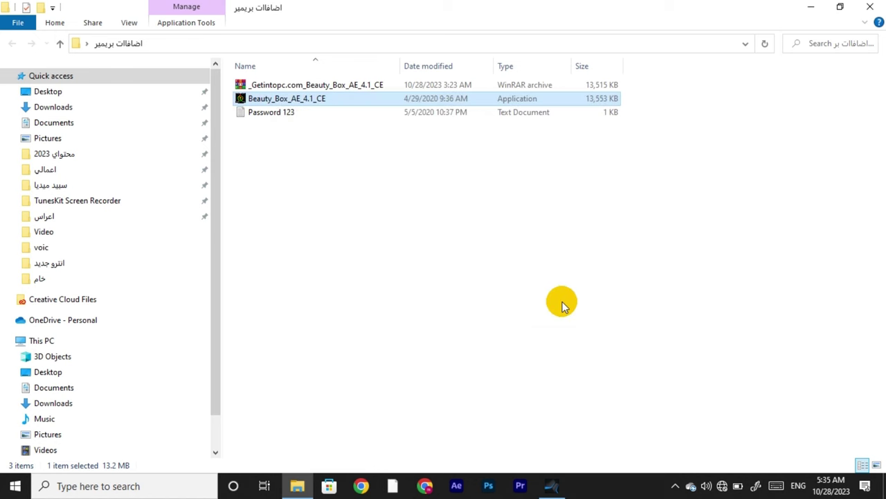
# - Back in Premiere, delete Beauty Box from the clip and switch to a different workspace layout
pyautogui.click(520, 485)
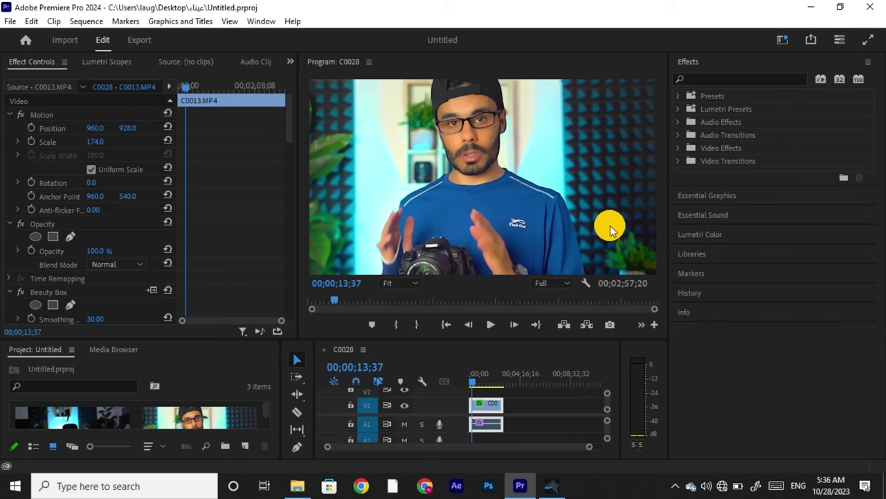
pyautogui.scroll(-1, 16, 257)
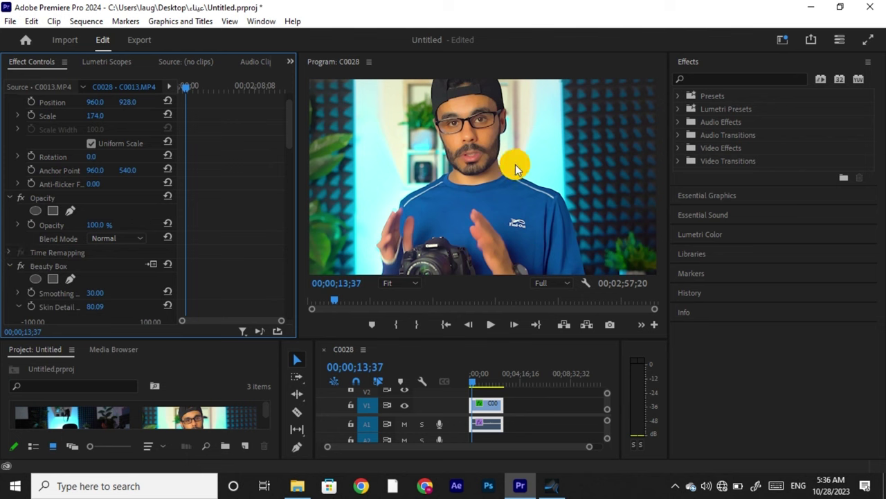
pyautogui.click(43, 270)
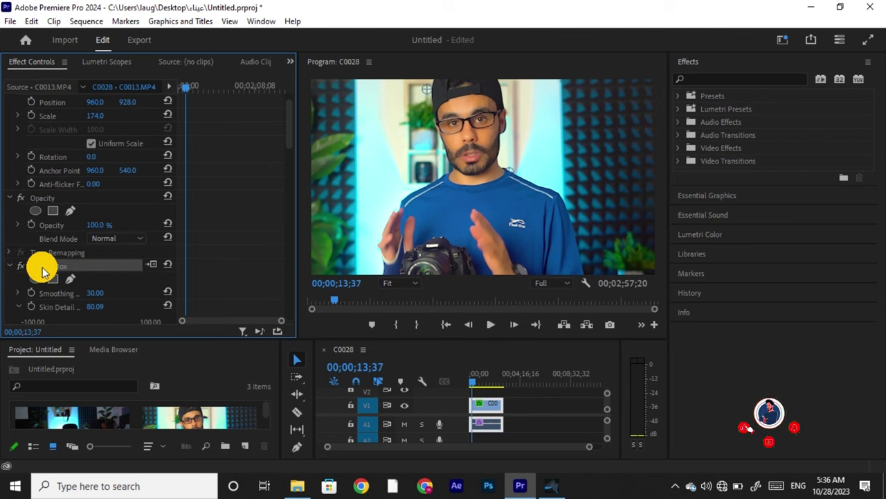
pyautogui.press('Delete')
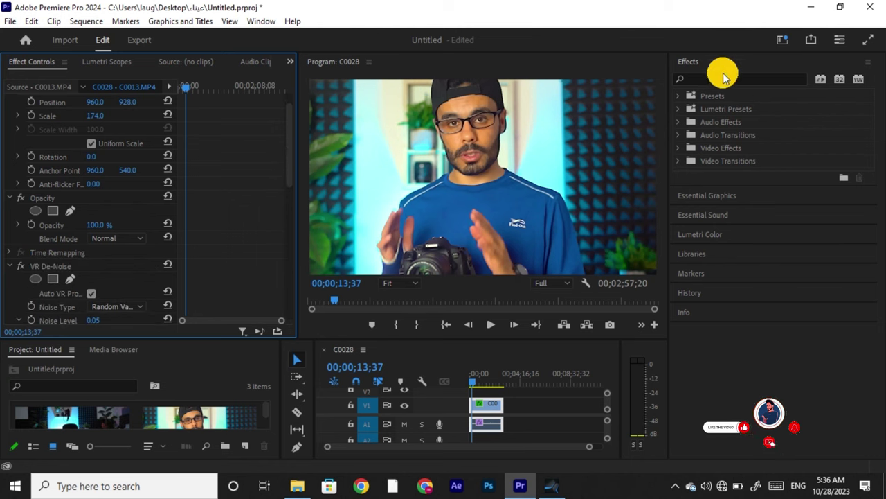
pyautogui.click(782, 40)
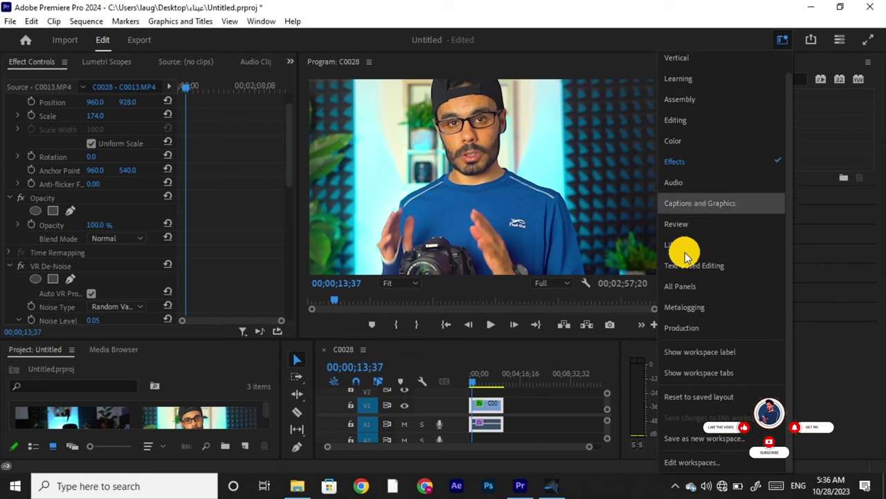
pyautogui.click(688, 285)
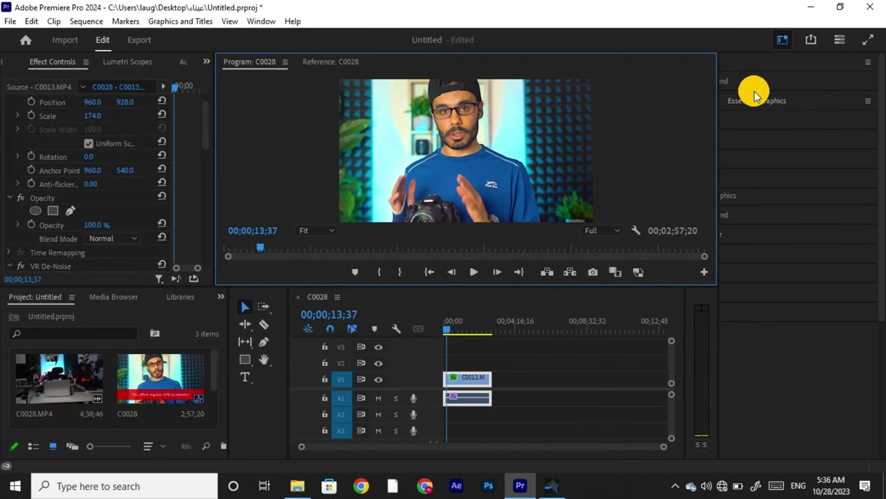
# - Search the Effects panel for 'bea' and drag Beauty Box onto the C0013 clip on V1
pyautogui.click(755, 83)
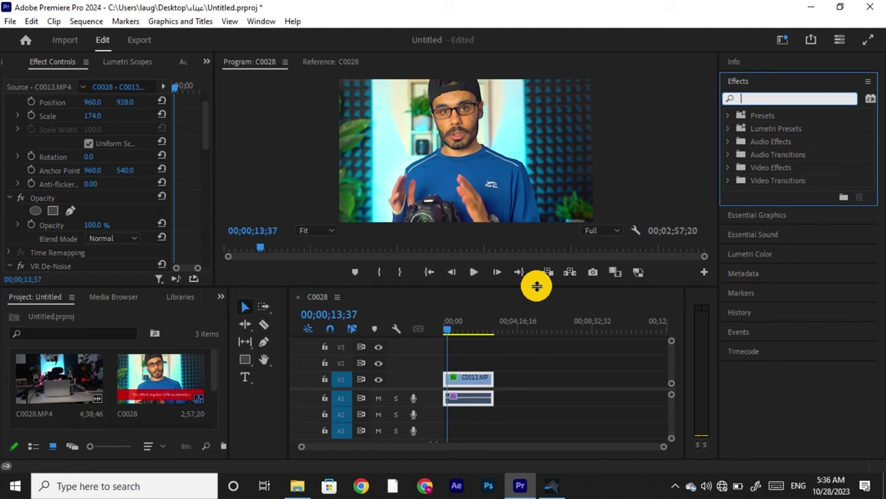
pyautogui.write('be')
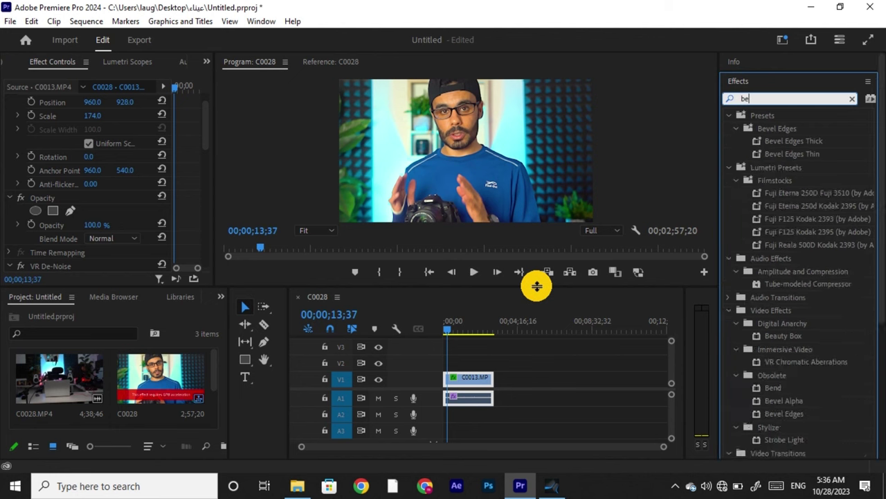
pyautogui.write('a')
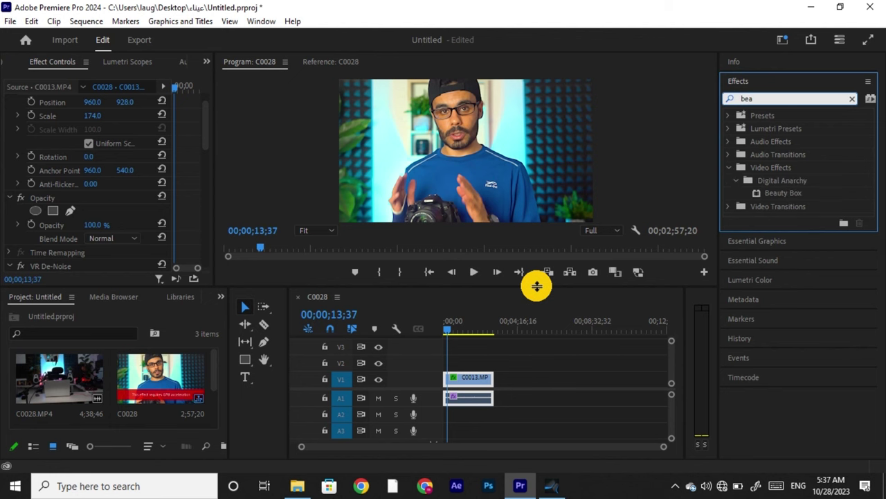
pyautogui.click(780, 195)
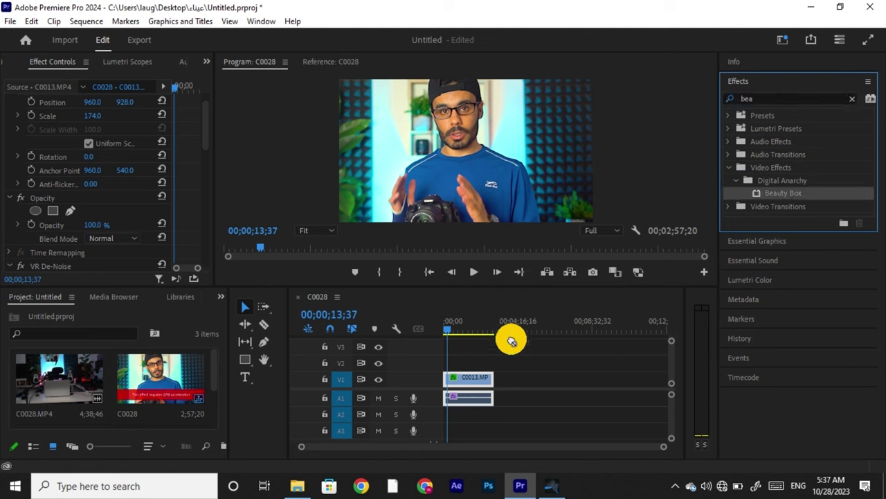
pyautogui.moveTo(714, 214); pyautogui.dragTo(463, 381)
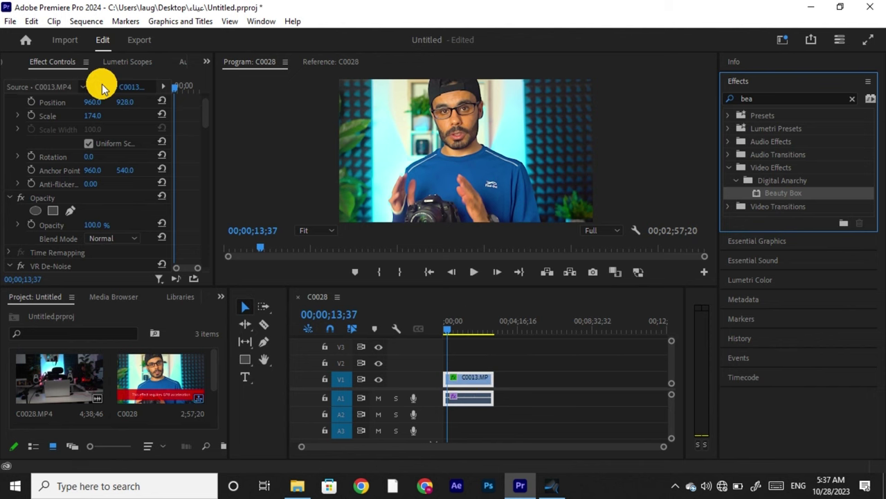
# - Lower the panel divider to give Effect Controls and the preview more room
pyautogui.scroll(-2, 83, 219)
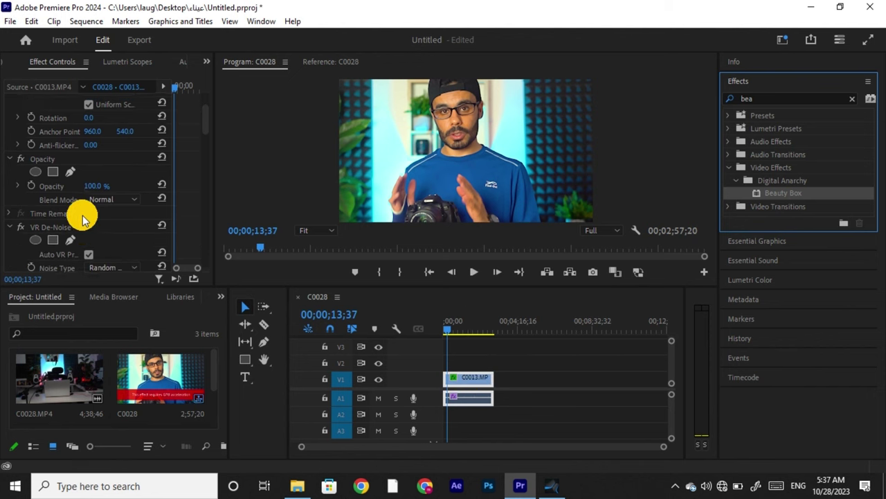
pyautogui.scroll(-1, 83, 219)
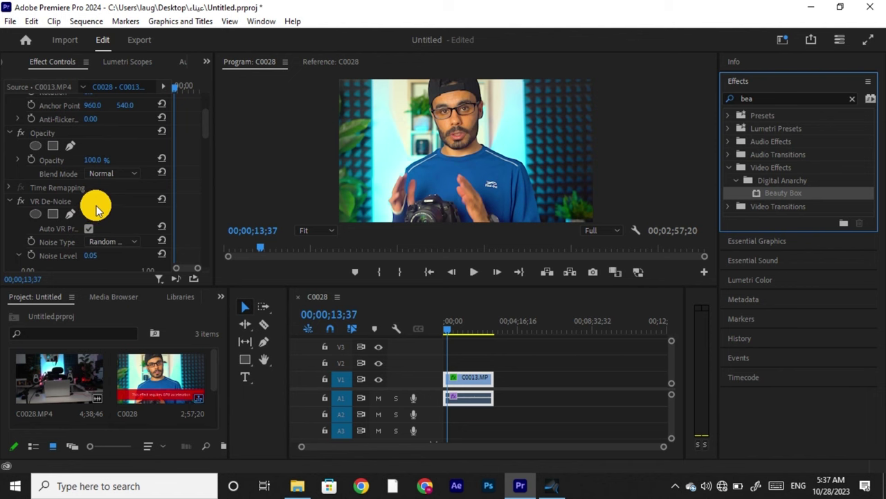
pyautogui.scroll(-1, 83, 218)
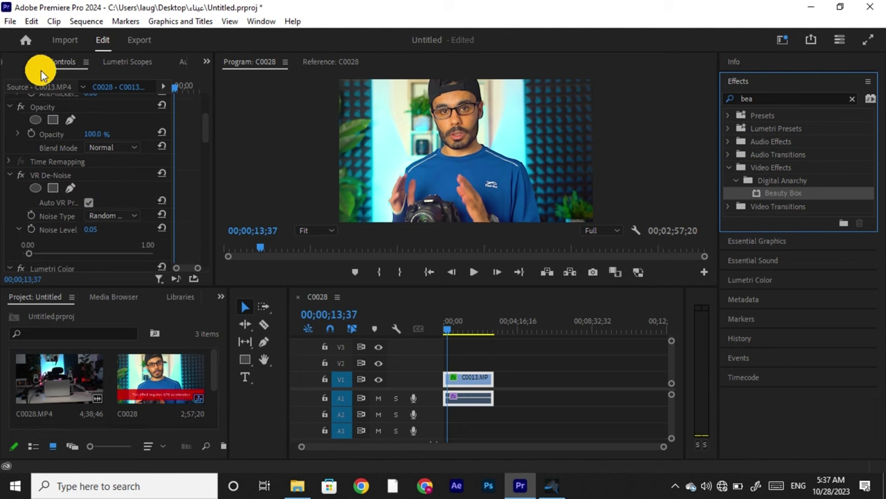
pyautogui.scroll(-1, 46, 167)
pyautogui.scroll(-3, 45, 198)
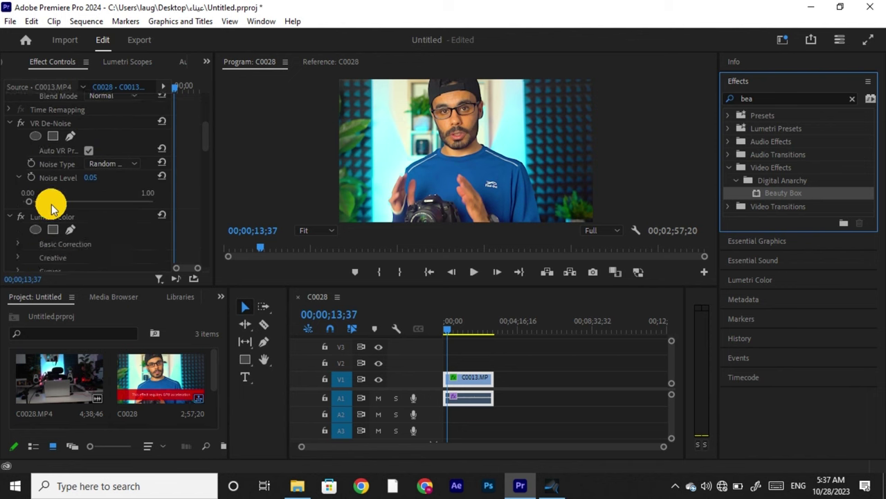
pyautogui.scroll(-4, 75, 197)
pyautogui.scroll(-1, 82, 201)
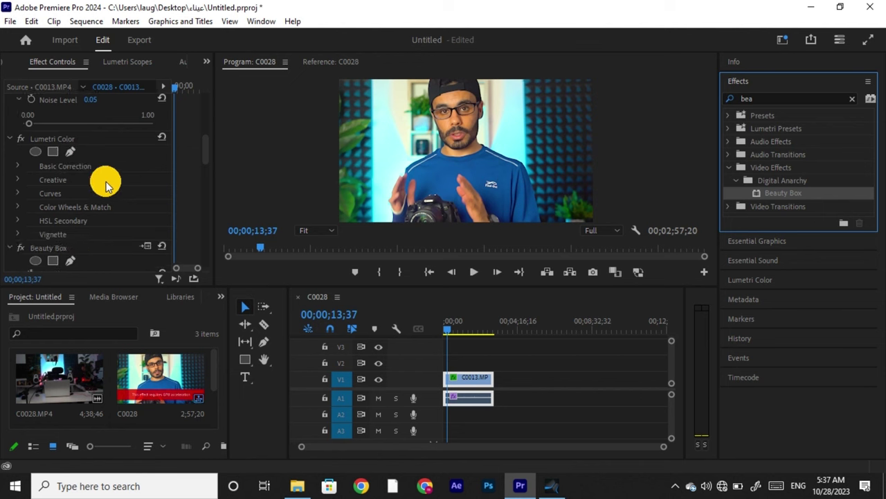
pyautogui.scroll(-2, 102, 182)
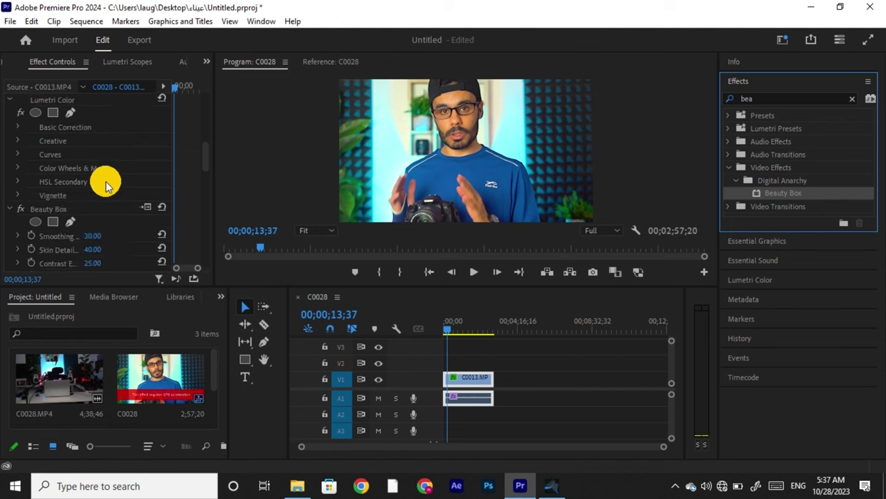
pyautogui.scroll(-1, 103, 182)
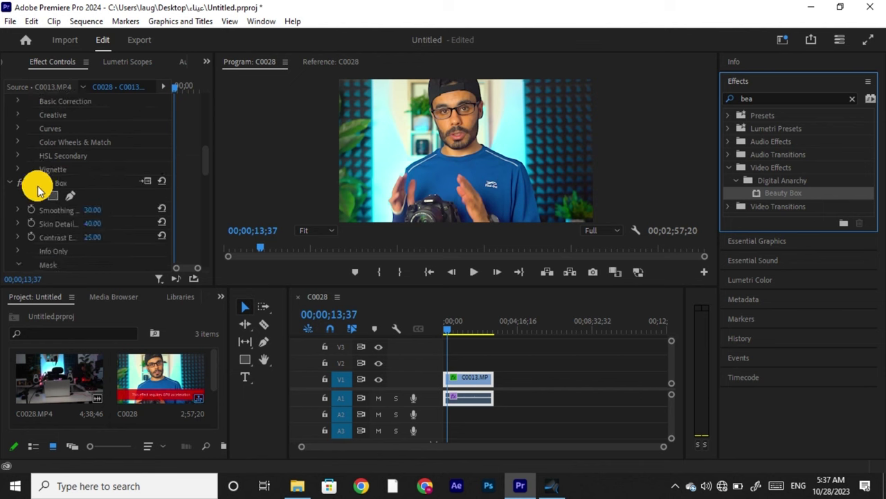
pyautogui.scroll(-2, 54, 184)
pyautogui.scroll(-1, 95, 149)
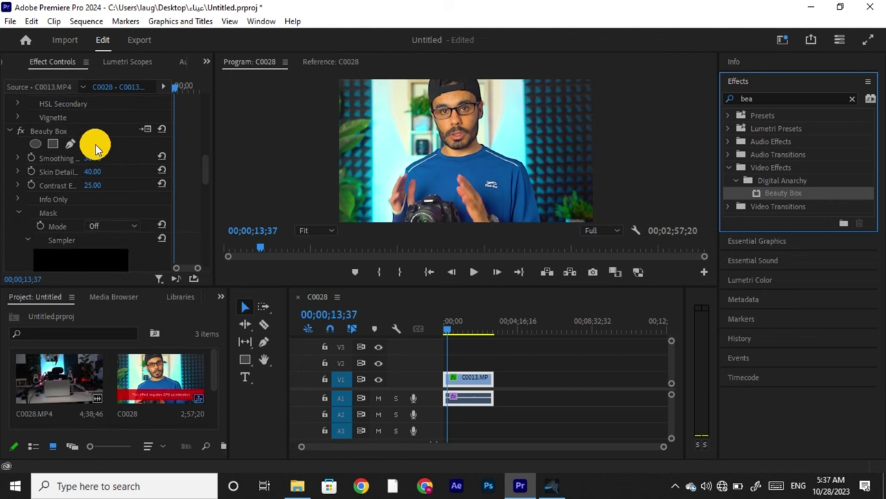
pyautogui.moveTo(82, 288); pyautogui.dragTo(77, 330)
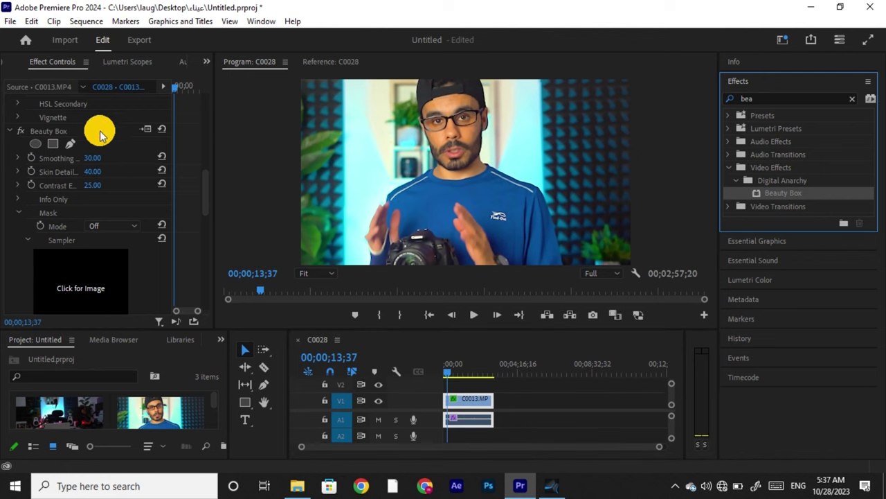
# - Try Beauty Box Color Correction presets such as Blue Love, then set it back to None
pyautogui.scroll(-2, 100, 132)
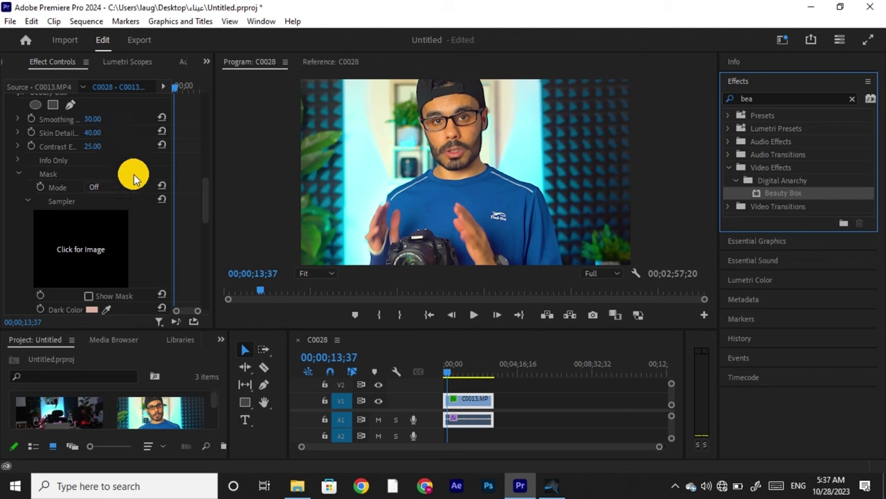
pyautogui.scroll(-3, 132, 242)
pyautogui.scroll(-1, 132, 248)
pyautogui.scroll(-1, 132, 253)
pyautogui.scroll(-1, 132, 253)
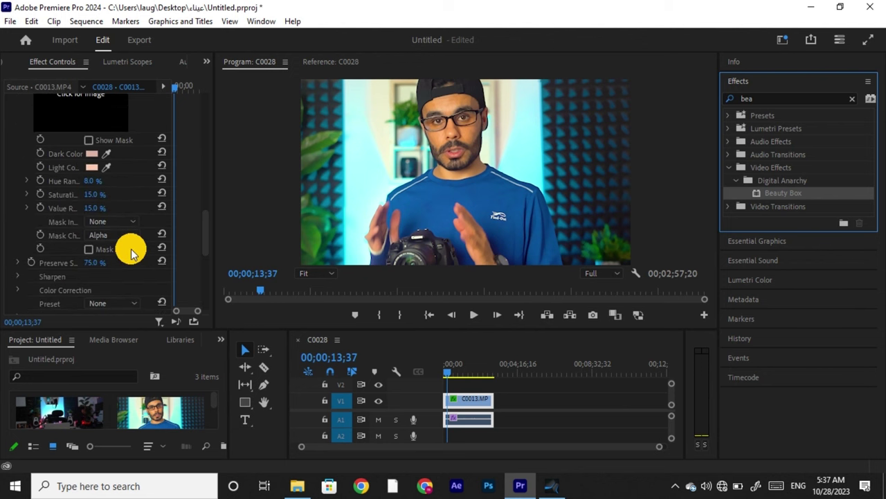
pyautogui.scroll(-1, 131, 253)
pyautogui.click(128, 251)
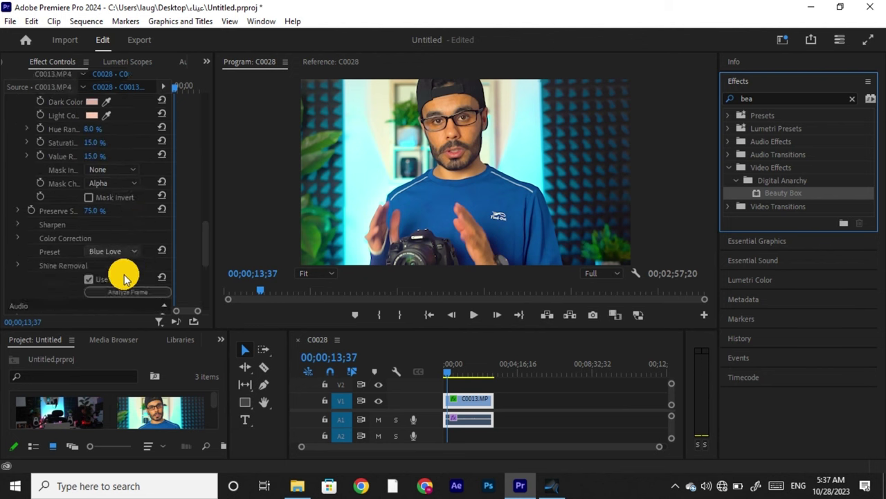
pyautogui.click(123, 276)
pyautogui.click(123, 251)
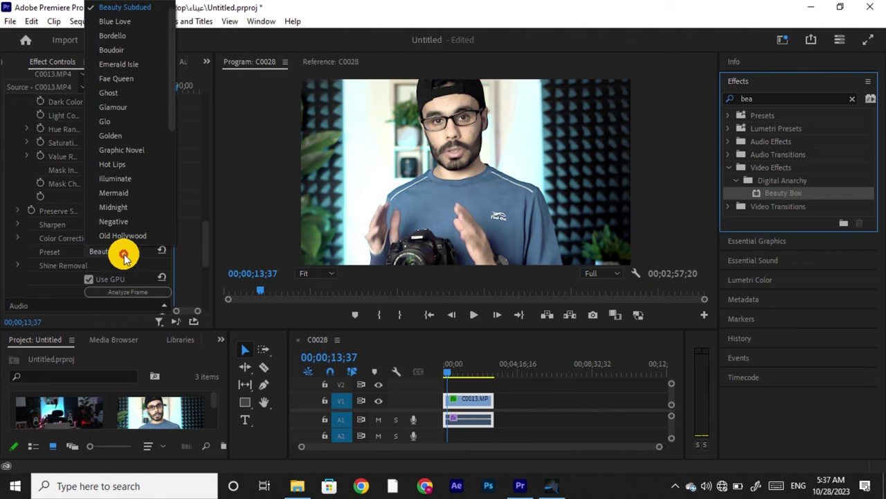
pyautogui.scroll(1, 112, 42)
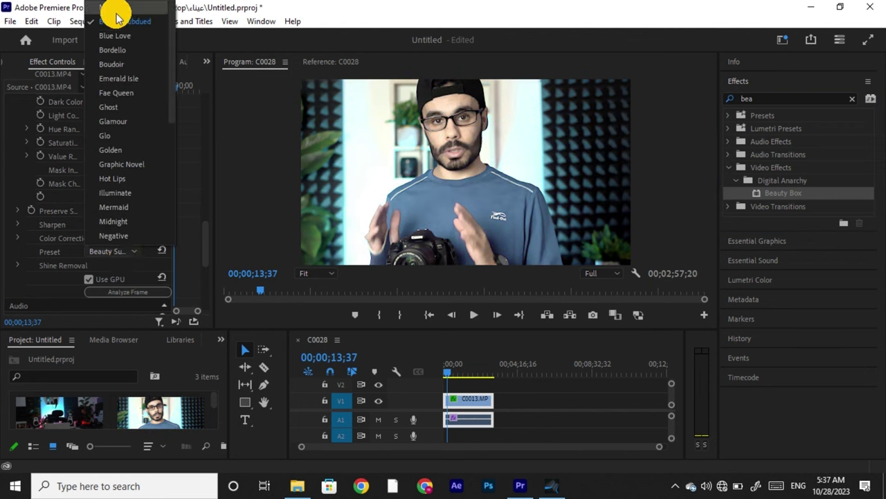
pyautogui.click(113, 9)
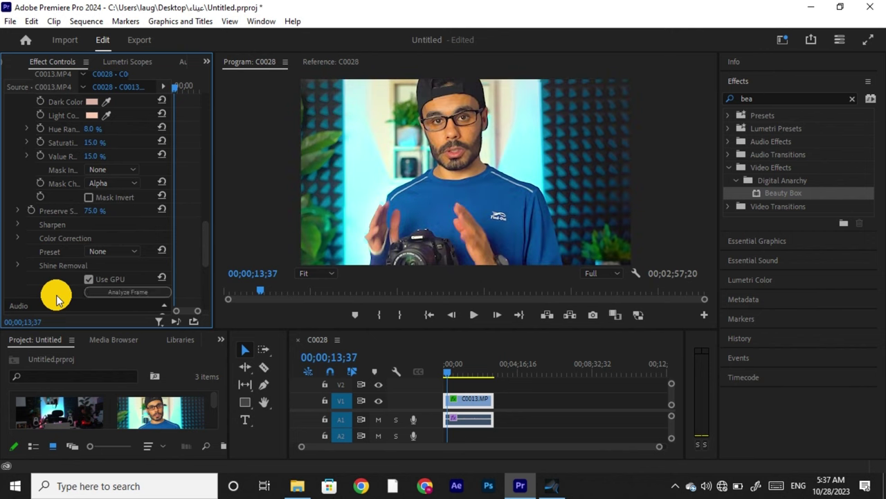
# - Run Beauty Box's Analyze Frame twice to sample the face's skin colours
pyautogui.scroll(-1, 52, 294)
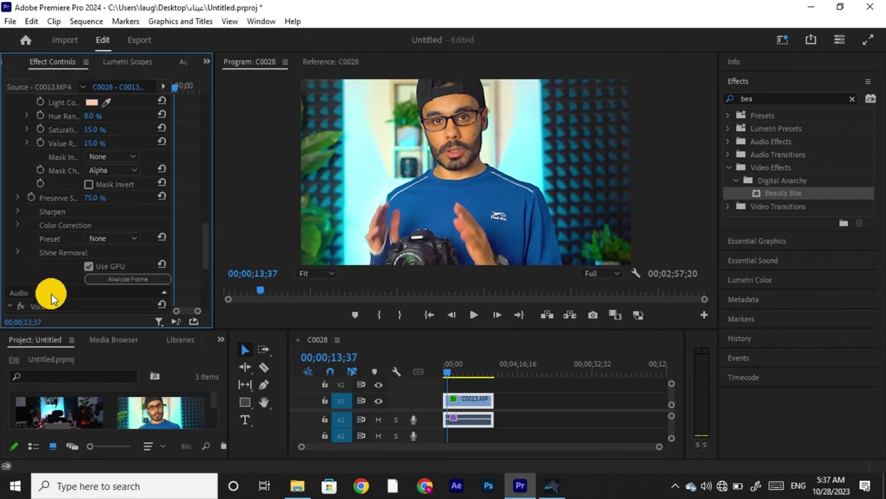
pyautogui.click(129, 279)
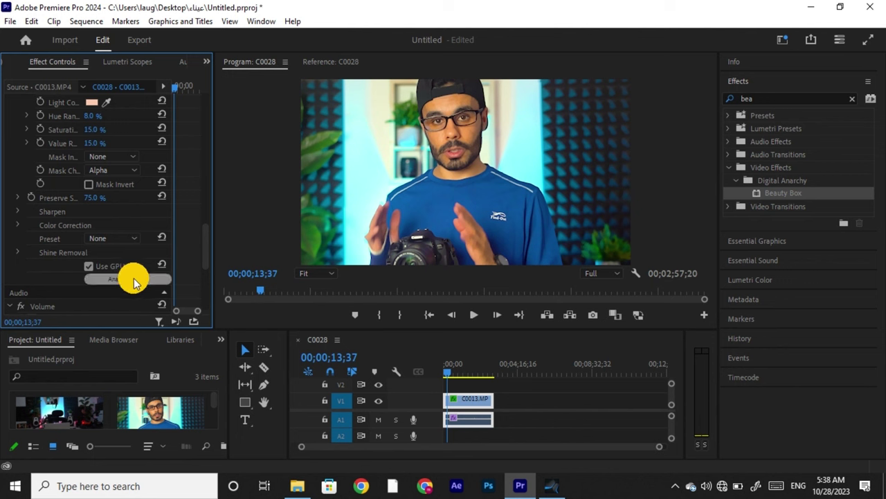
pyautogui.click(133, 278)
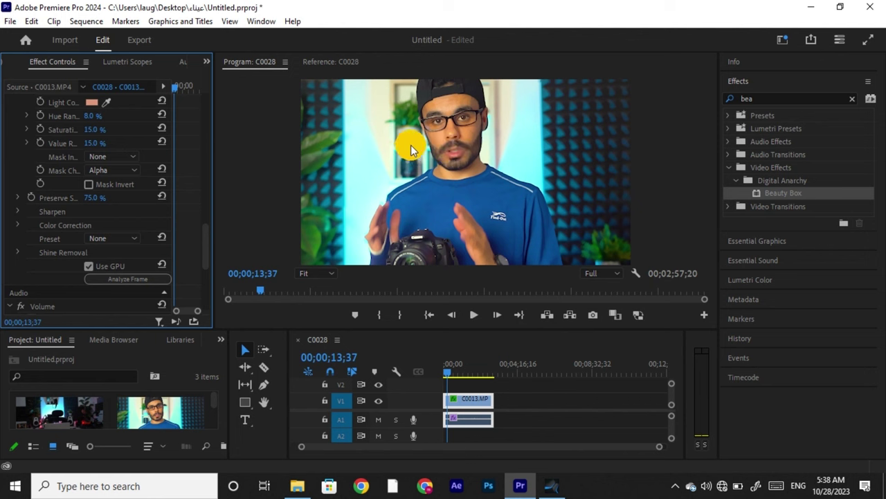
# - Bypass Beauty Box with its fx toggle, leaving VR De-Noise and Lumetri Color active
pyautogui.scroll(2, 55, 89)
pyautogui.scroll(2, 34, 118)
pyautogui.scroll(2, 13, 123)
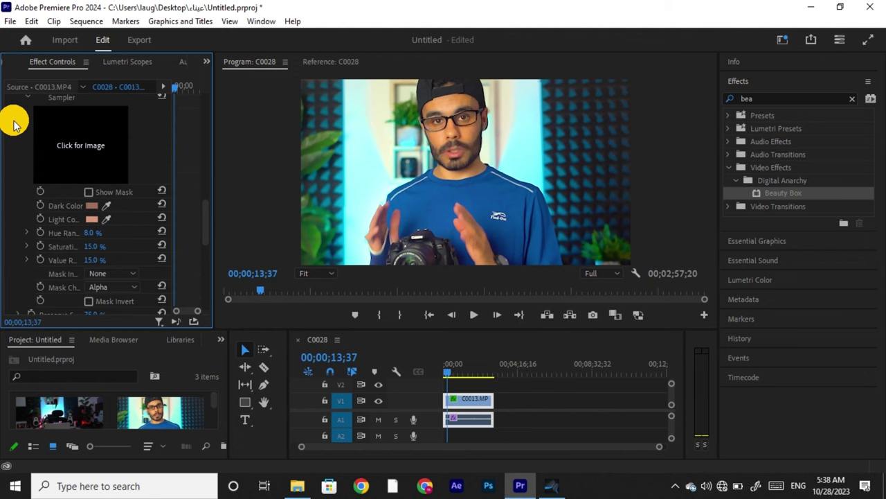
pyautogui.scroll(2, 13, 124)
pyautogui.scroll(2, 14, 124)
pyautogui.scroll(1, 14, 123)
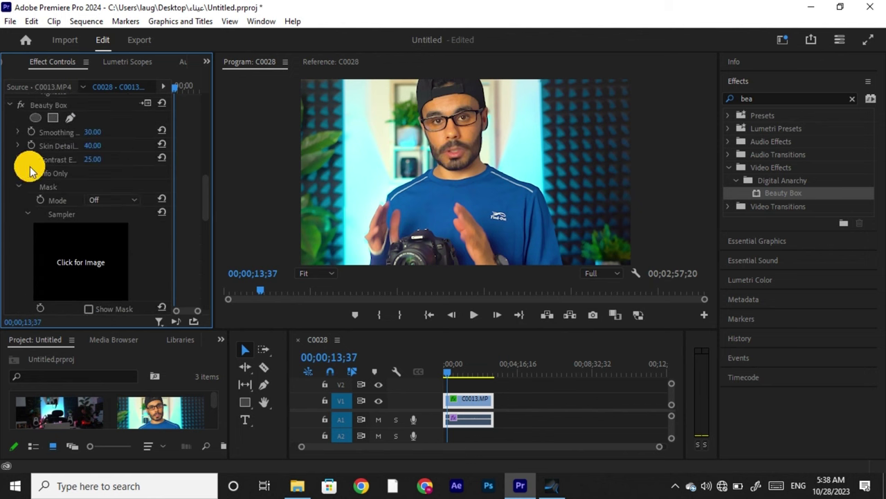
pyautogui.scroll(2, 28, 160)
pyautogui.click(24, 147)
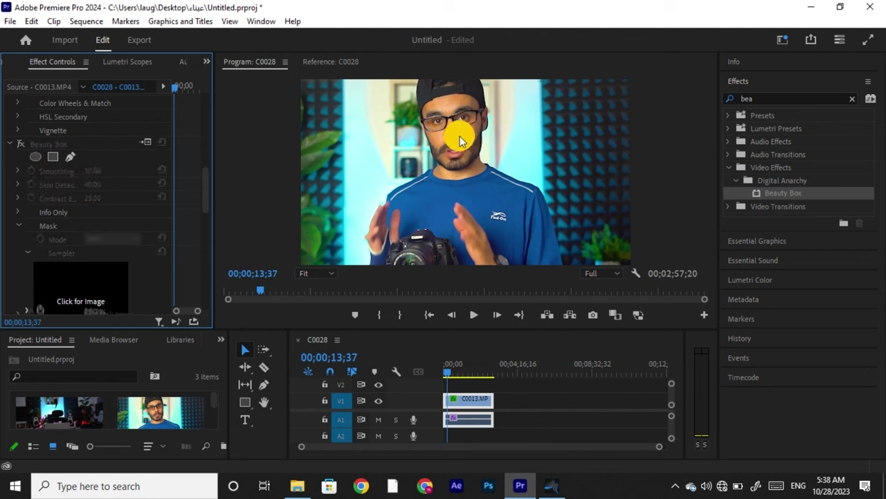
pyautogui.scroll(1, 69, 128)
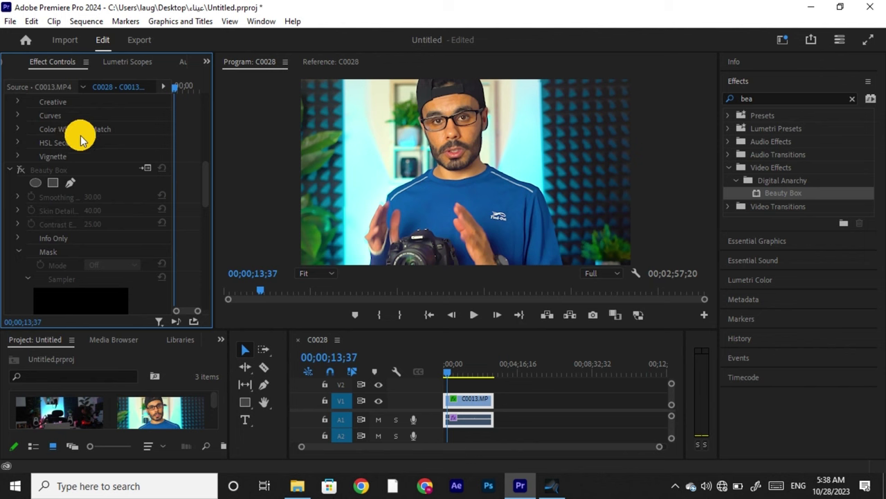
pyautogui.scroll(1, 81, 142)
pyautogui.scroll(1, 85, 147)
pyautogui.scroll(2, 86, 154)
pyautogui.scroll(2, 86, 160)
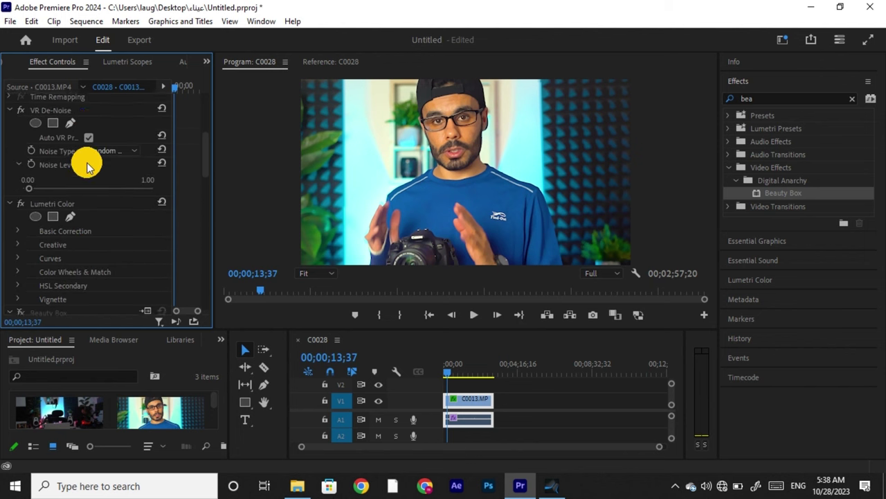
pyautogui.scroll(1, 88, 161)
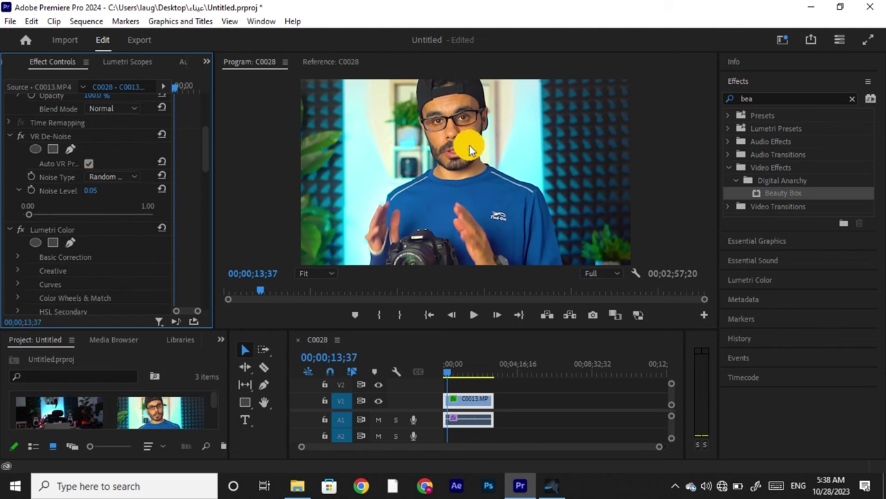
pyautogui.scroll(1, 73, 162)
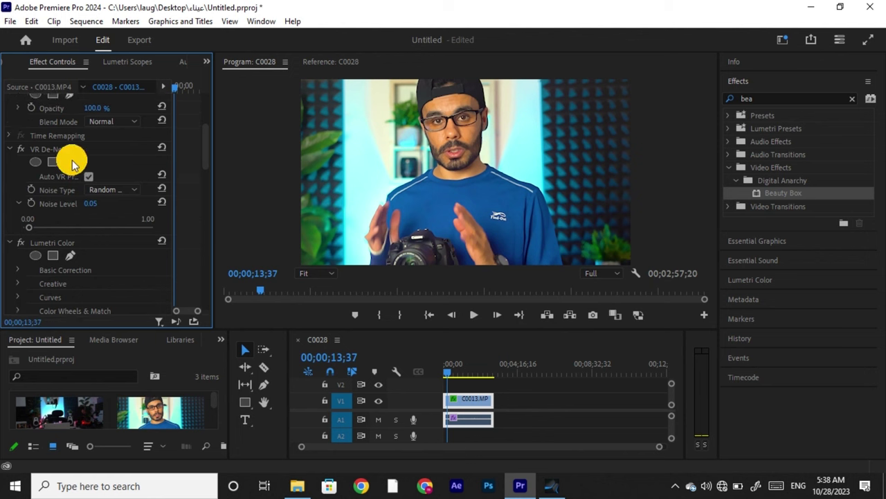
pyautogui.scroll(1, 73, 162)
pyautogui.scroll(1, 66, 148)
pyautogui.scroll(1, 86, 142)
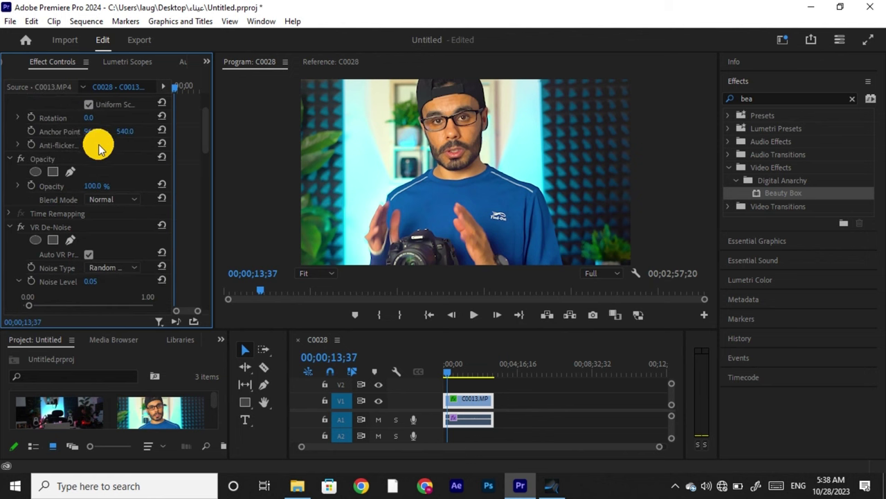
pyautogui.scroll(2, 94, 163)
pyautogui.scroll(1, 95, 146)
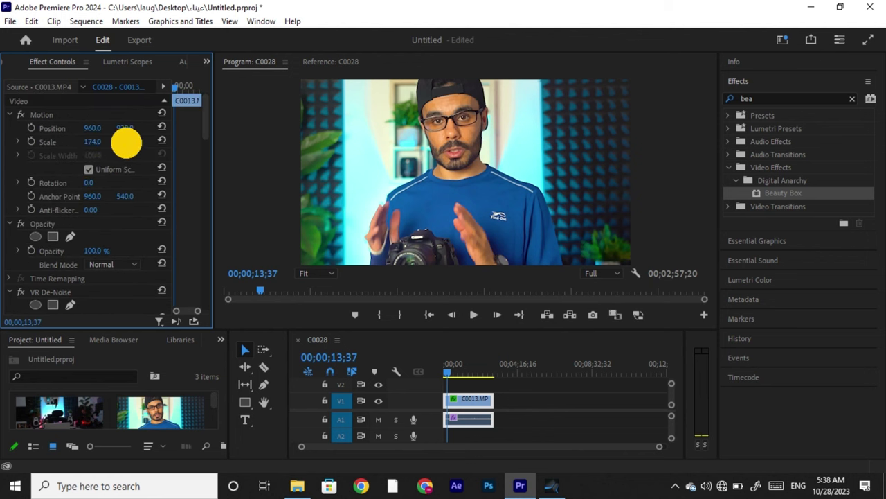
# - Set the clip's Scale to 245 and Position Y to 1318 for a tight face close-up
pyautogui.moveTo(101, 143); pyautogui.dragTo(122, 141)
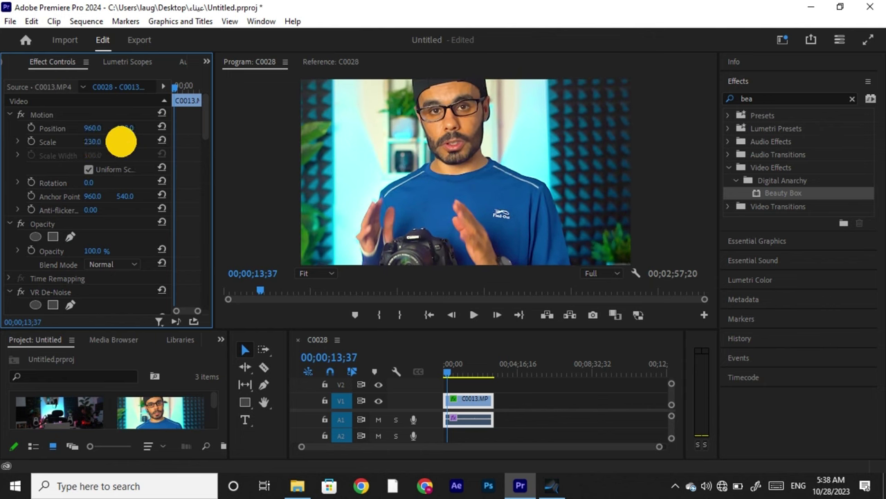
pyautogui.moveTo(121, 142)
pyautogui.mouseDown()
pyautogui.moveTo(192, 160)
pyautogui.moveTo(216, 142)
pyautogui.moveTo(237, 145)
pyautogui.mouseUp()
pyautogui.moveTo(118, 129); pyautogui.dragTo(186, 132)
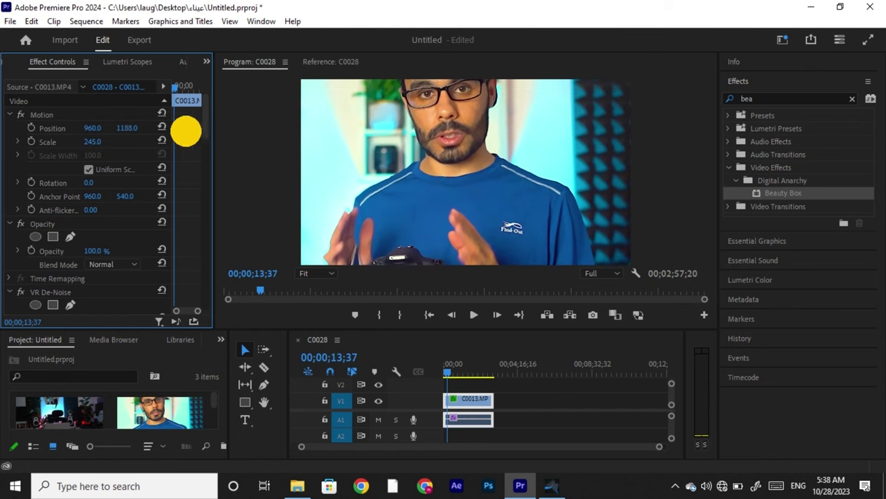
pyautogui.moveTo(126, 129)
pyautogui.mouseDown()
pyautogui.moveTo(217, 139)
pyautogui.moveTo(129, 123)
pyautogui.mouseUp()
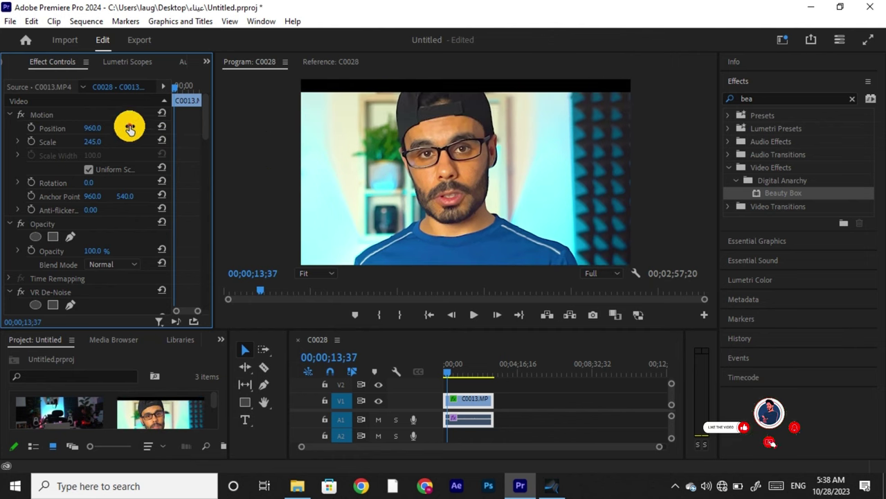
pyautogui.moveTo(129, 128); pyautogui.dragTo(133, 130)
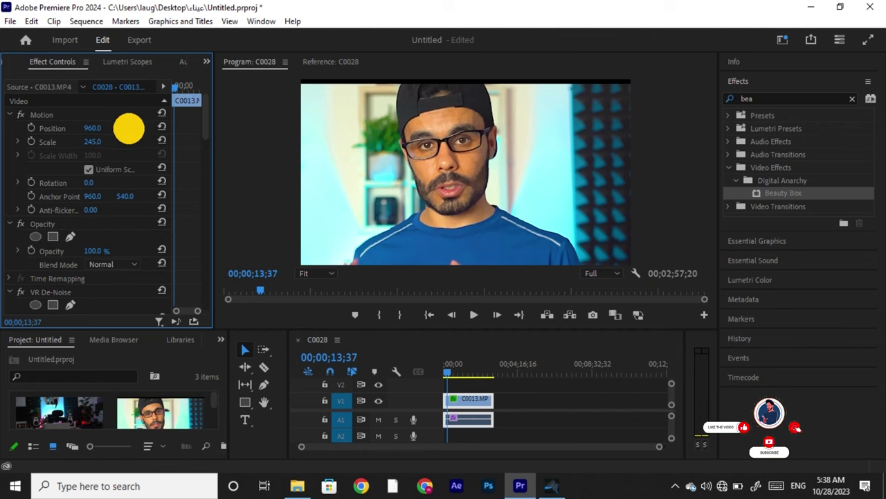
pyautogui.click(132, 128)
pyautogui.write('1318')
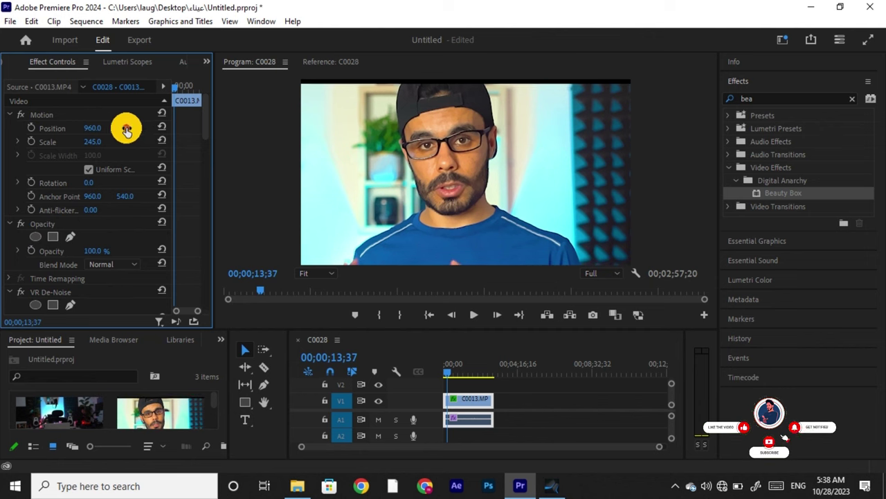
pyautogui.press('Return')
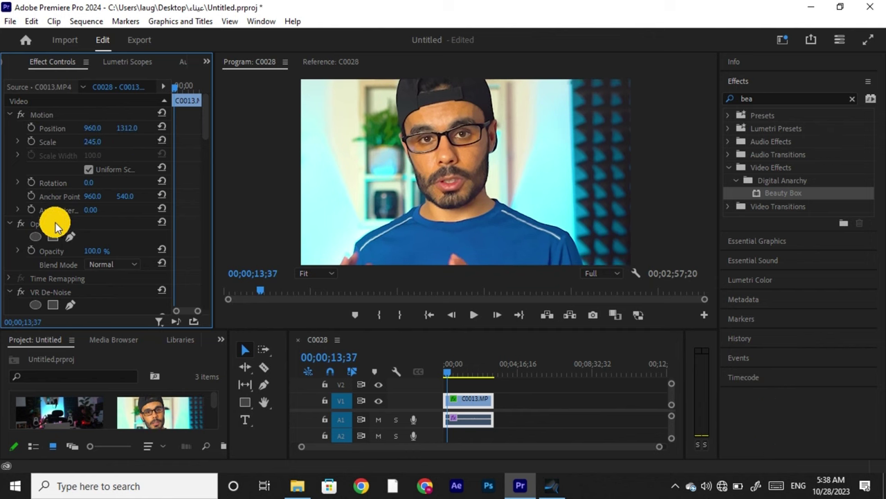
# - Toggle Beauty Box on, off to compare with the original footage, then back on
pyautogui.scroll(-1, 53, 224)
pyautogui.scroll(-1, 32, 240)
pyautogui.scroll(-3, 26, 237)
pyautogui.scroll(-2, 17, 245)
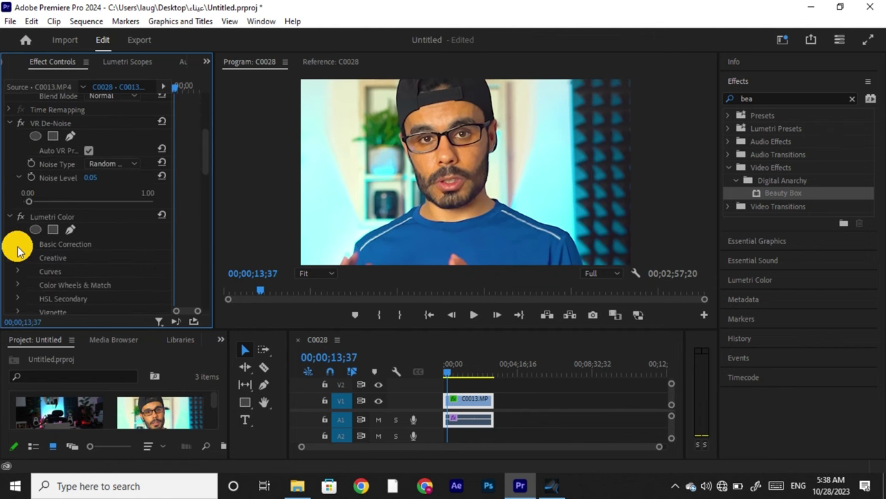
pyautogui.scroll(-1, 16, 241)
pyautogui.scroll(-3, 18, 208)
pyautogui.scroll(-1, 19, 217)
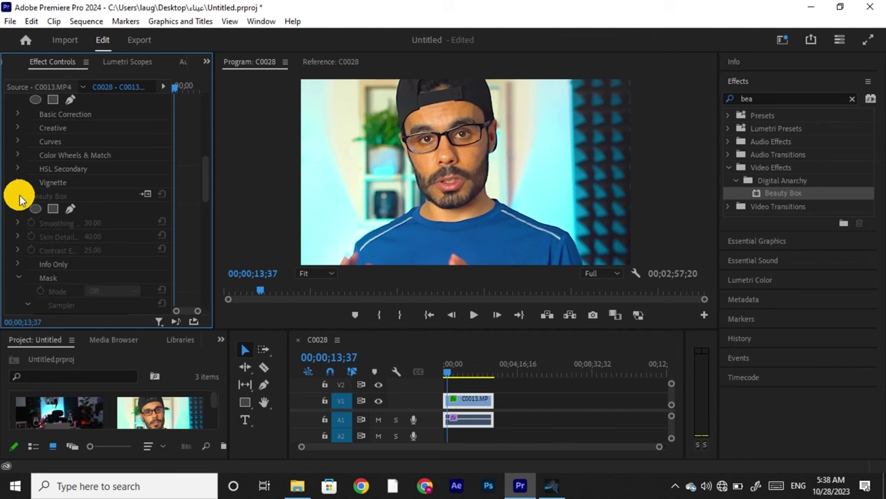
pyautogui.click(19, 198)
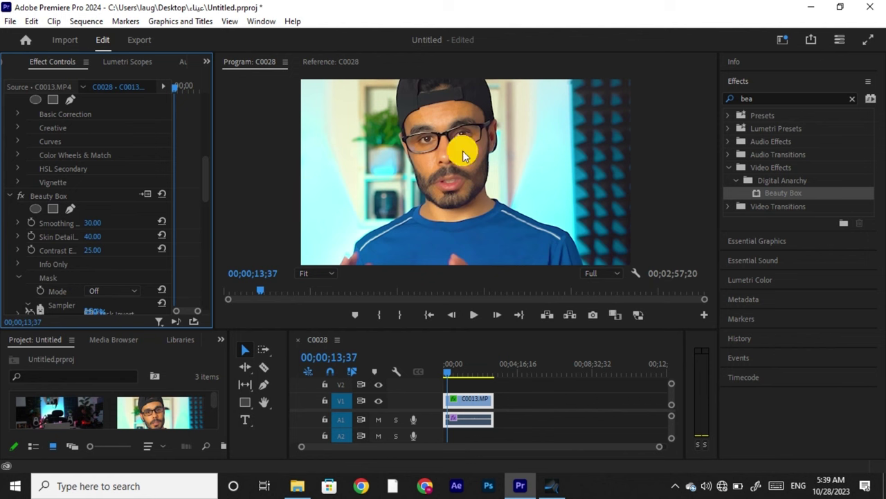
pyautogui.click(18, 195)
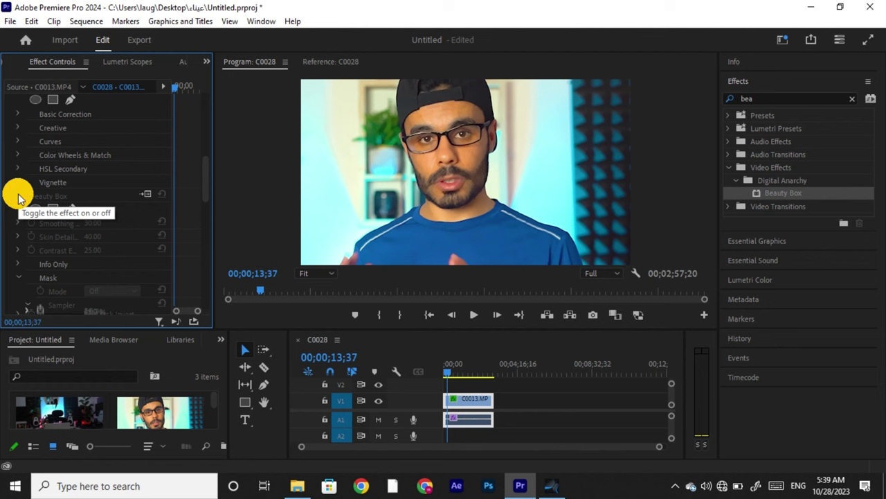
pyautogui.click(18, 195)
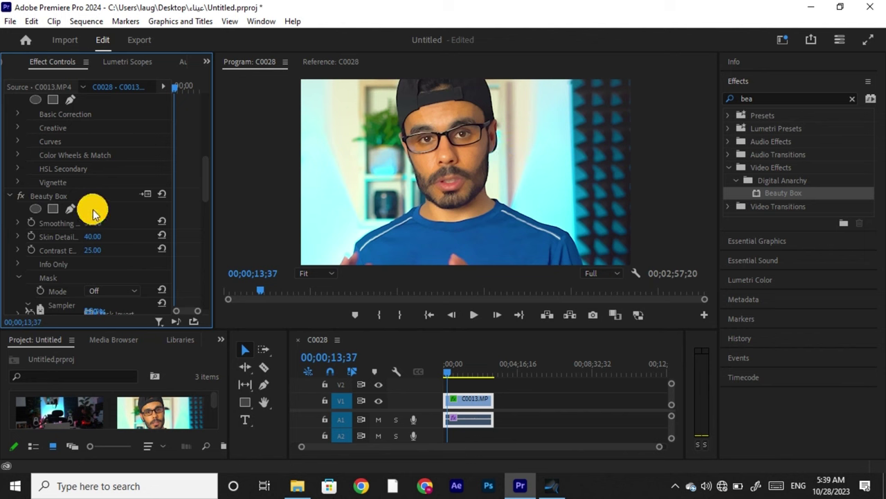
pyautogui.scroll(-1, 103, 200)
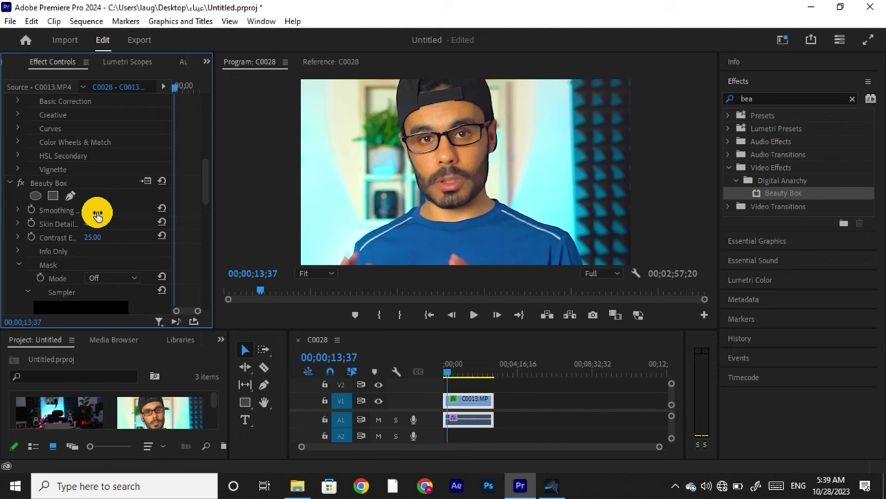
# - Drag the Beauty Box Smoothing value from 30 up to 84
pyautogui.moveTo(106, 212)
pyautogui.mouseDown()
pyautogui.moveTo(172, 212)
pyautogui.moveTo(162, 216)
pyautogui.mouseUp()
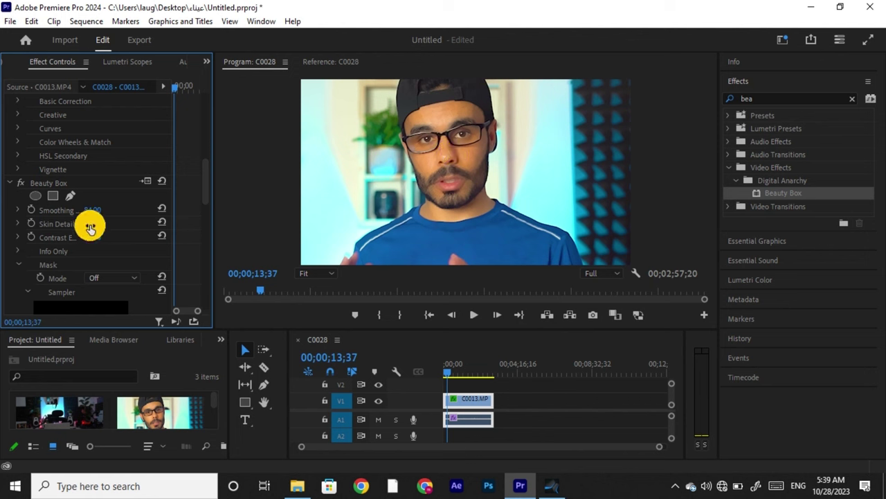
# - Scroll to the Beauty Box mask colours and inspect the current skin tone swatch
pyautogui.scroll(-1, 99, 242)
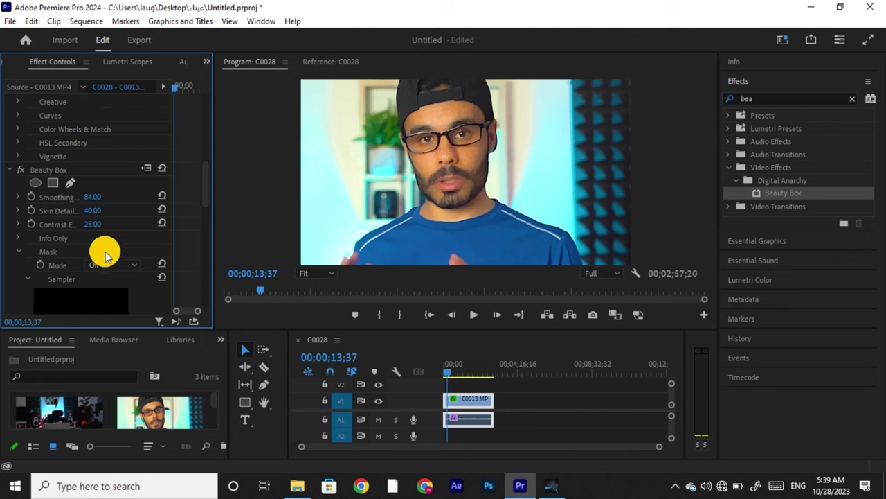
pyautogui.scroll(-2, 101, 246)
pyautogui.scroll(-1, 104, 247)
pyautogui.scroll(-1, 105, 247)
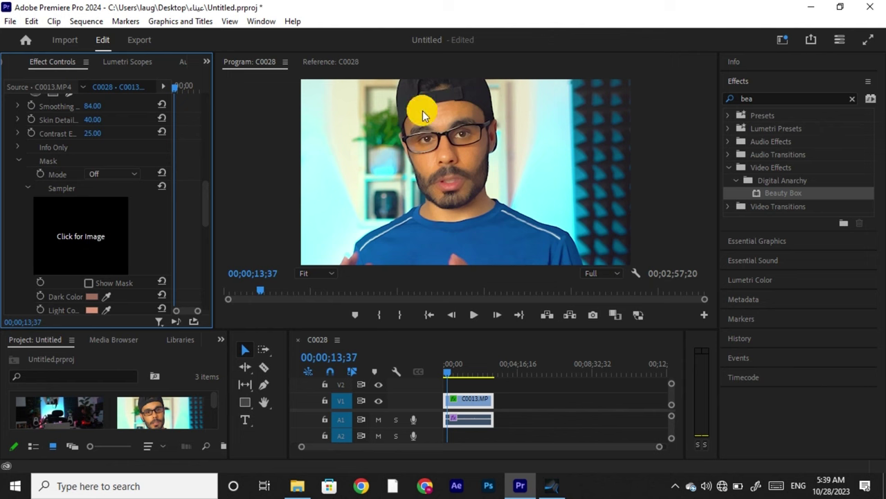
pyautogui.scroll(-2, 117, 288)
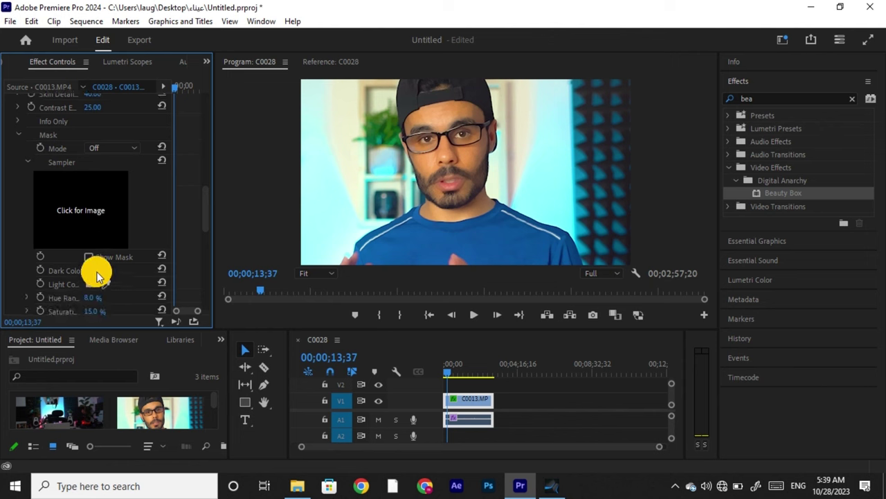
pyautogui.click(91, 283)
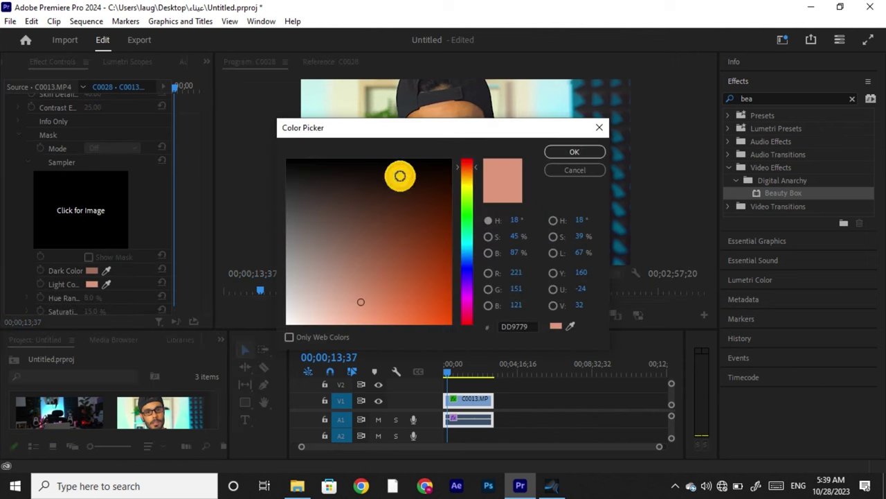
pyautogui.click(574, 150)
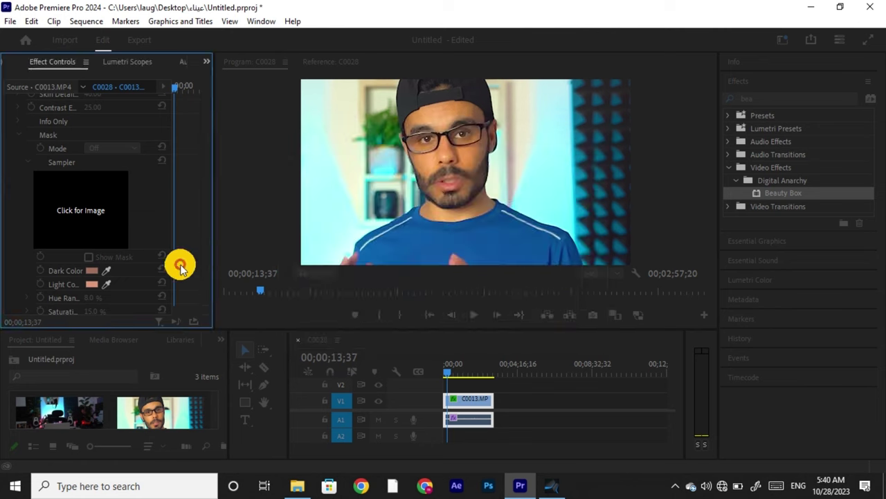
# - Check the Light Color value, then resample it with the eyedropper from the face's skin
pyautogui.click(90, 284)
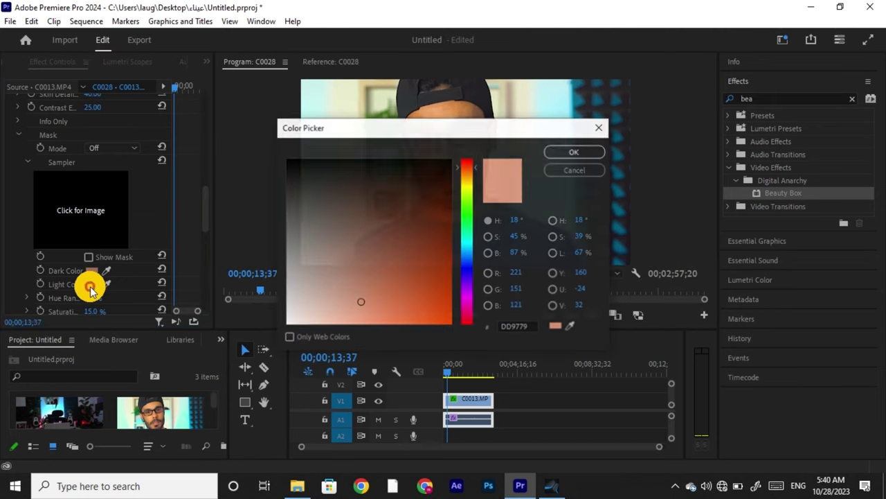
pyautogui.click(574, 151)
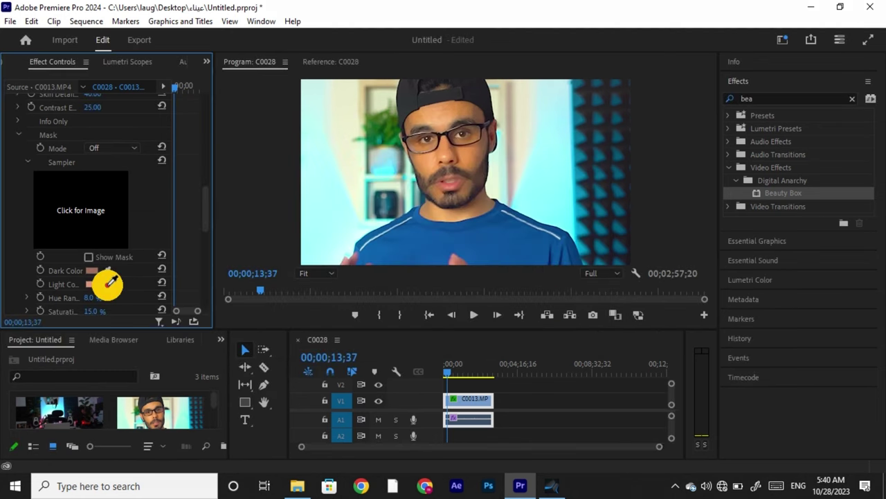
pyautogui.click(108, 283)
pyautogui.click(470, 148)
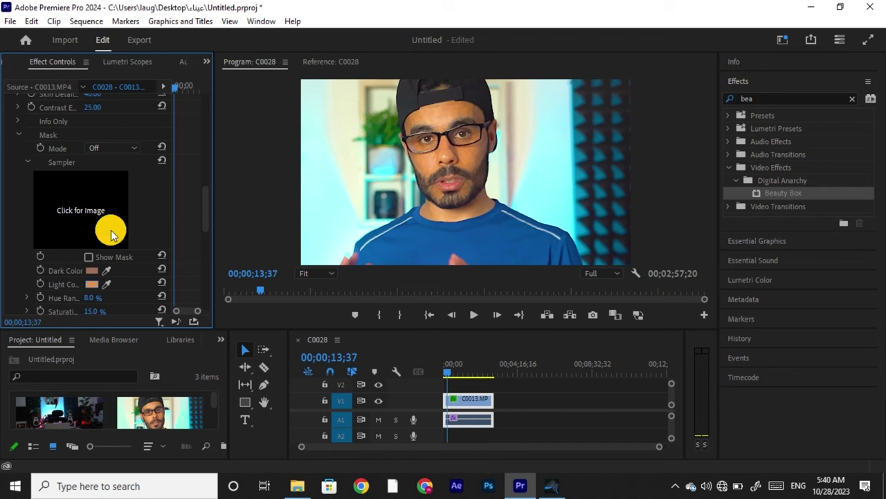
# - Expand Skin Detail and raise it to 59.41
pyautogui.scroll(3, 108, 129)
pyautogui.scroll(1, 96, 137)
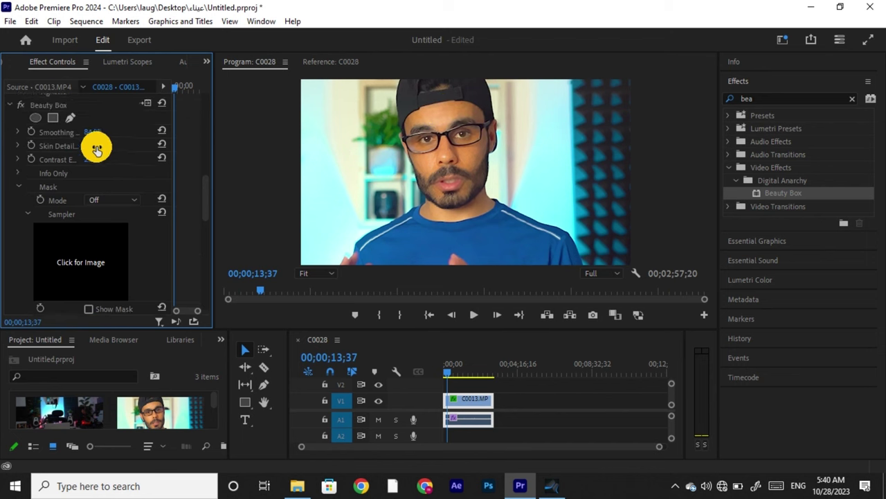
pyautogui.click(17, 145)
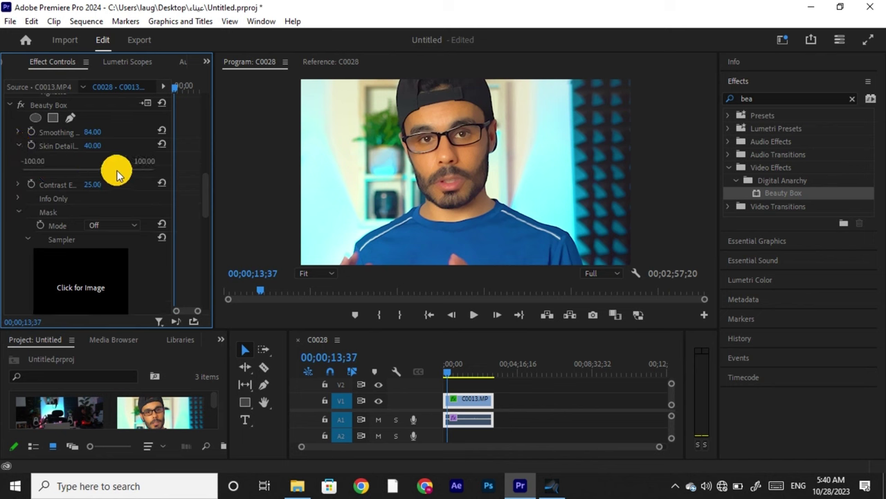
pyautogui.moveTo(117, 175); pyautogui.dragTo(121, 175)
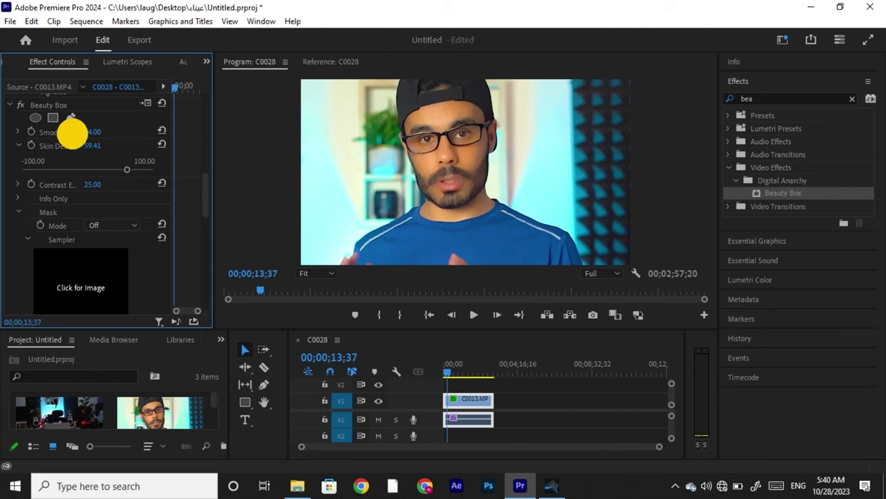
# - Set Smoothing to 37.00, then switch Beauty Box off and on to compare
pyautogui.click(87, 132)
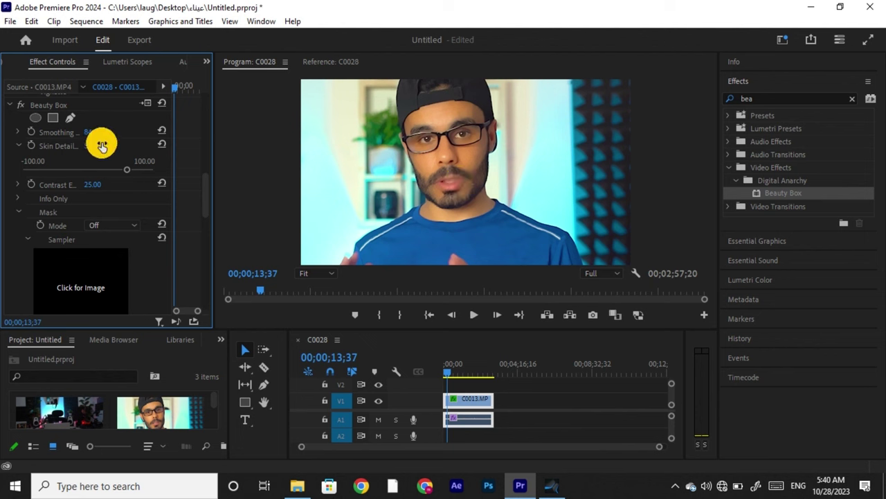
pyautogui.write('86')
pyautogui.press('Return')
pyautogui.moveTo(69, 130); pyautogui.dragTo(56, 130)
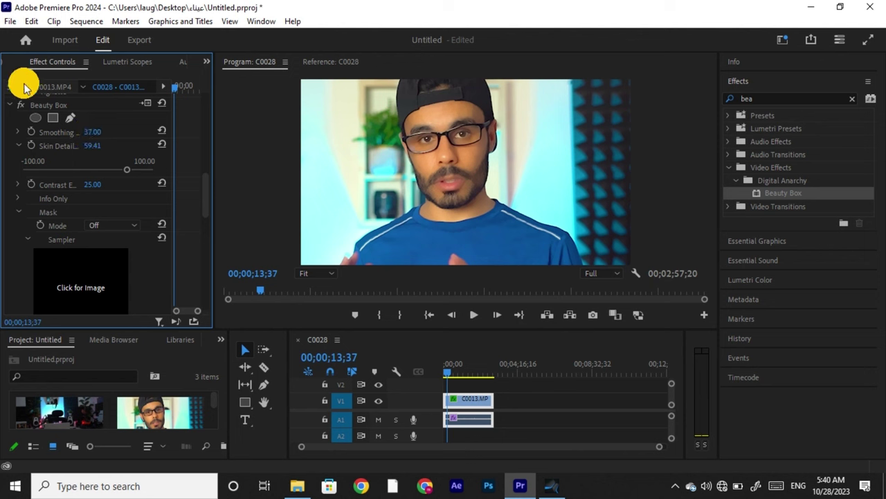
pyautogui.click(18, 105)
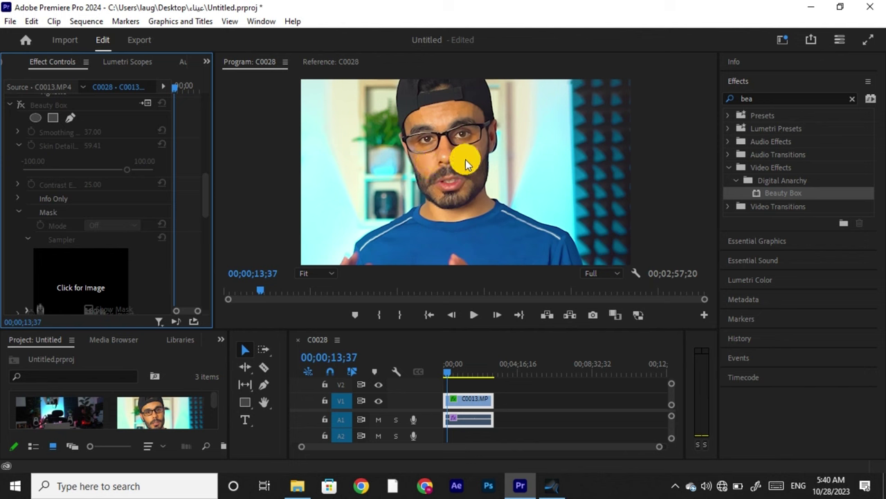
pyautogui.click(18, 105)
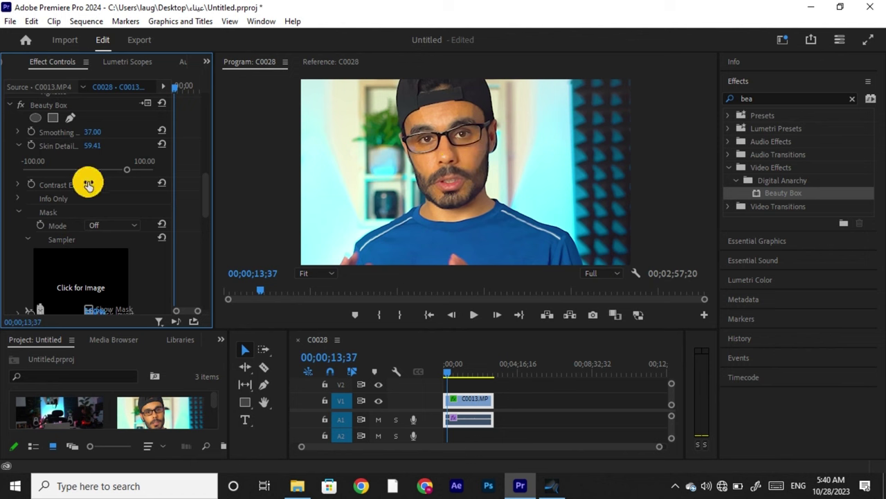
# - Widen the mask Hue Range from 8.0% to 20.0%, then scroll down to the Sharpen group
pyautogui.scroll(-1, 118, 152)
pyautogui.scroll(-4, 153, 232)
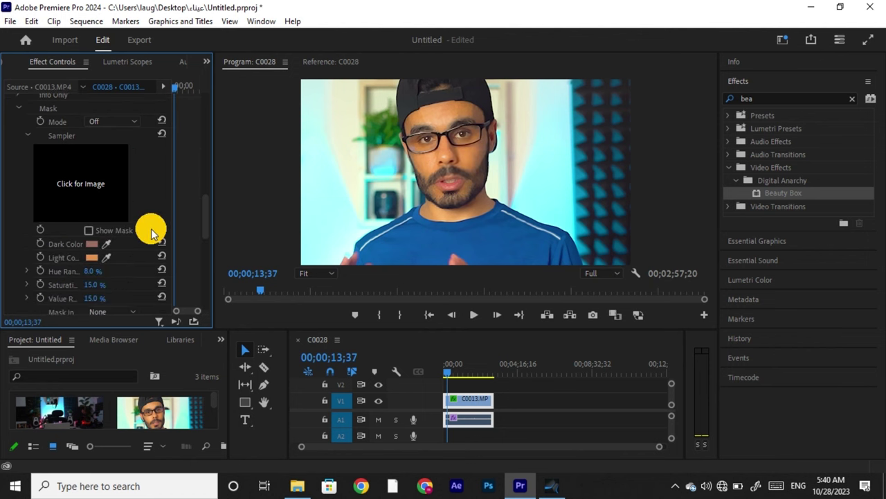
pyautogui.moveTo(104, 260); pyautogui.dragTo(115, 260)
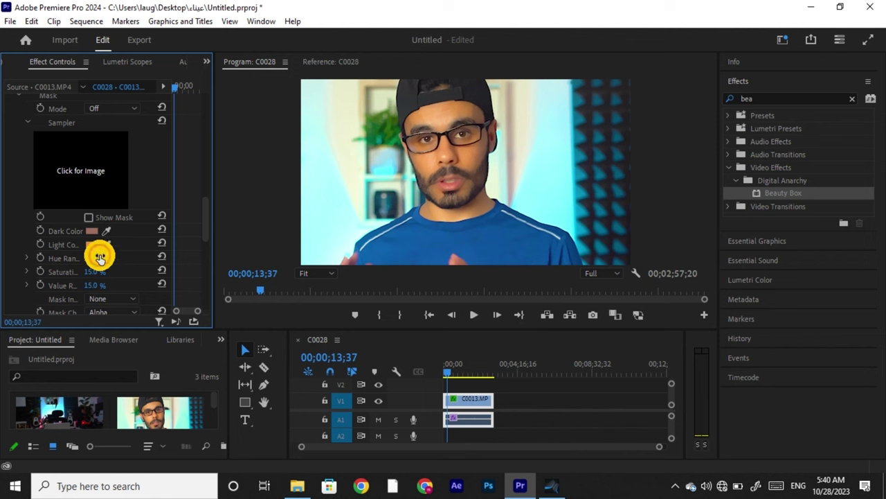
pyautogui.scroll(-1, 45, 276)
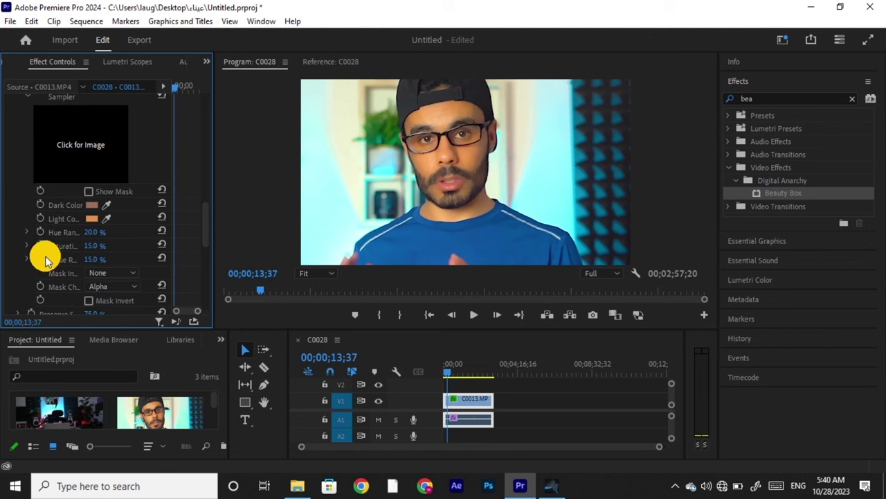
pyautogui.scroll(-1, 46, 256)
pyautogui.scroll(-1, 50, 288)
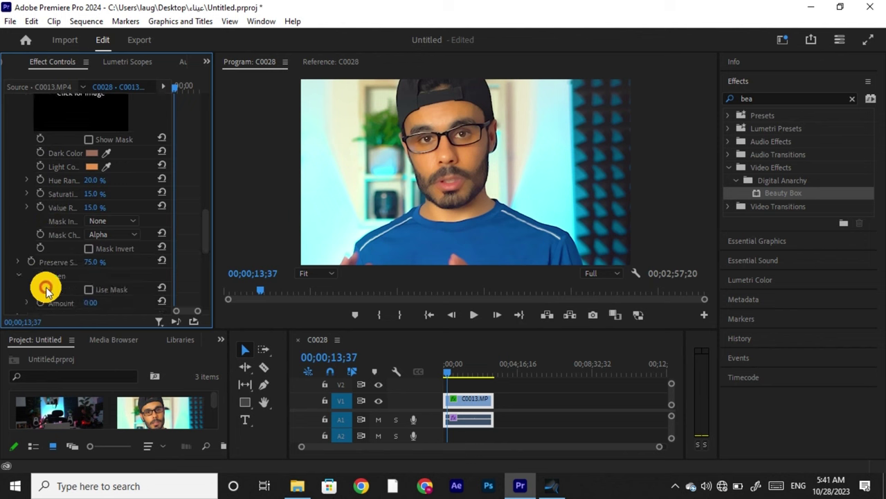
# - Expand Sharpen and settle Sharpen Amount at 14.06 after briefly raising it
pyautogui.click(19, 276)
pyautogui.scroll(-1, 24, 280)
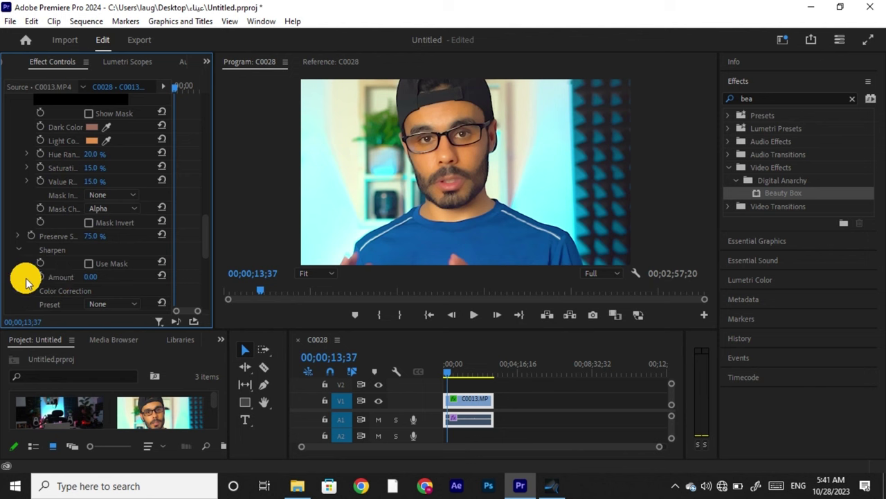
pyautogui.click(27, 278)
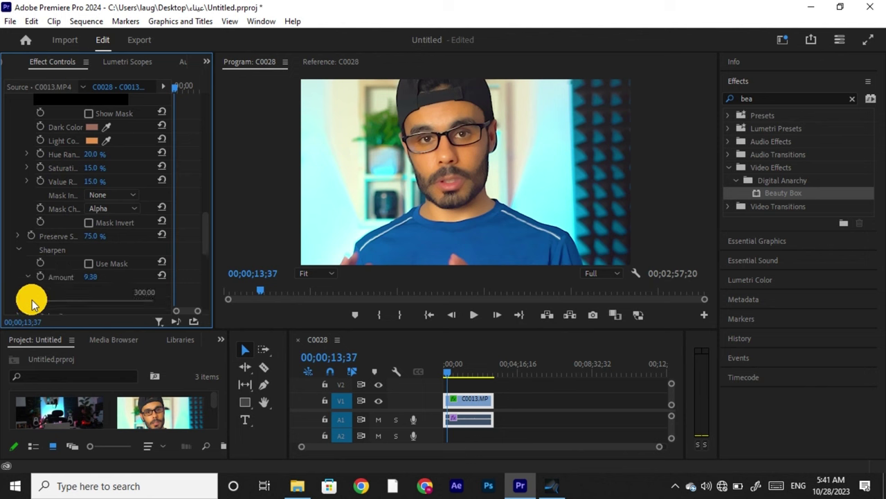
pyautogui.moveTo(34, 302); pyautogui.dragTo(74, 302)
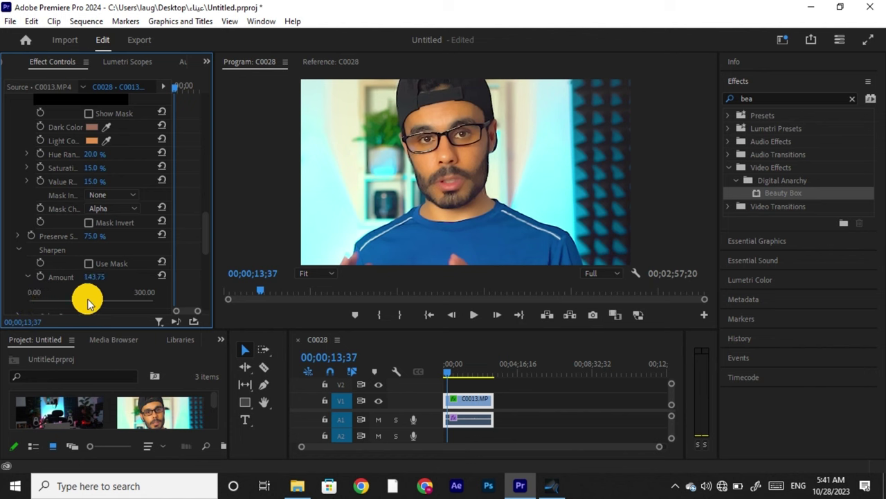
pyautogui.moveTo(88, 303); pyautogui.dragTo(47, 306)
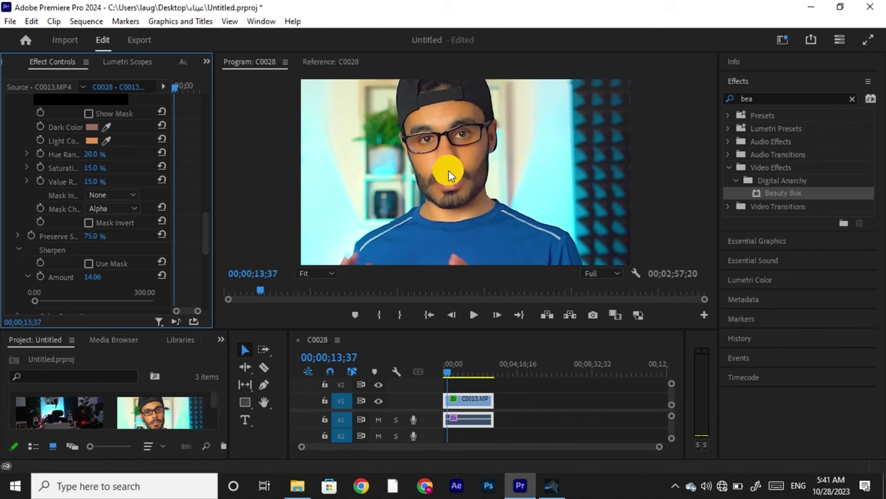
# - Preview the skin mask, then turn Show Mask off and enable Mask Invert
pyautogui.click(90, 113)
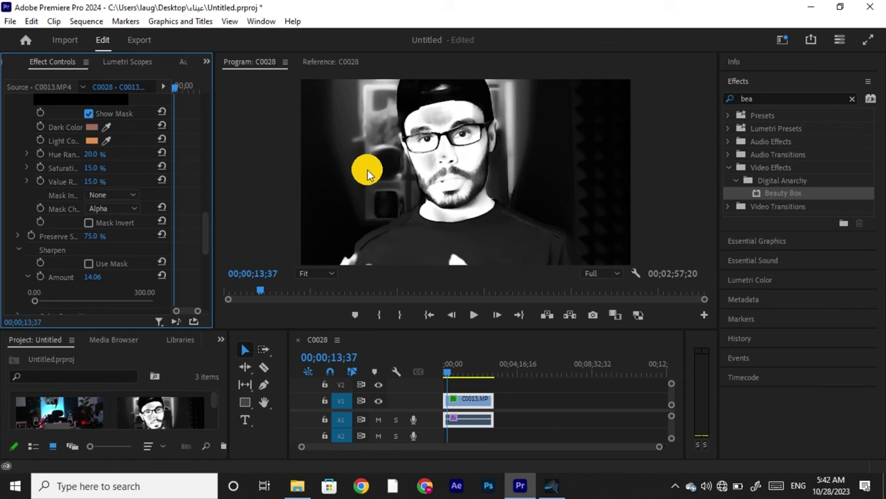
pyautogui.click(89, 114)
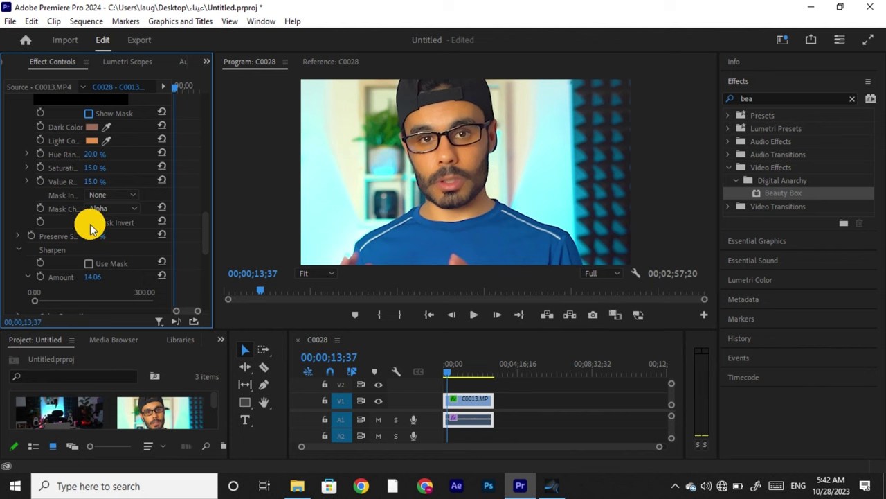
pyautogui.click(89, 222)
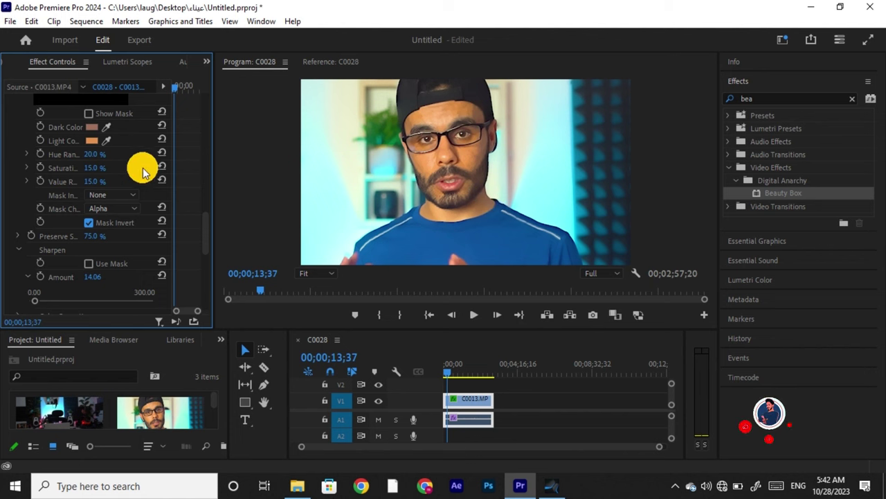
# - Push Beauty Box Smoothing up to its 200 maximum
pyautogui.scroll(1, 125, 172)
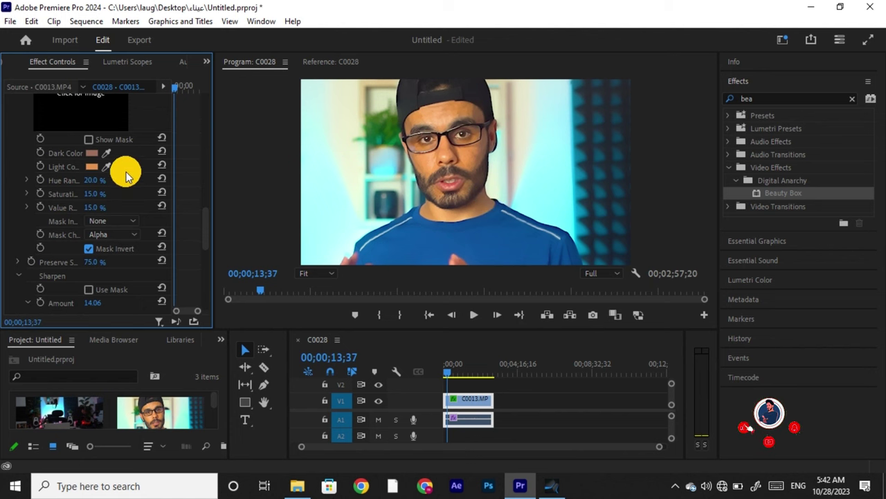
pyautogui.scroll(1, 125, 180)
pyautogui.scroll(1, 126, 177)
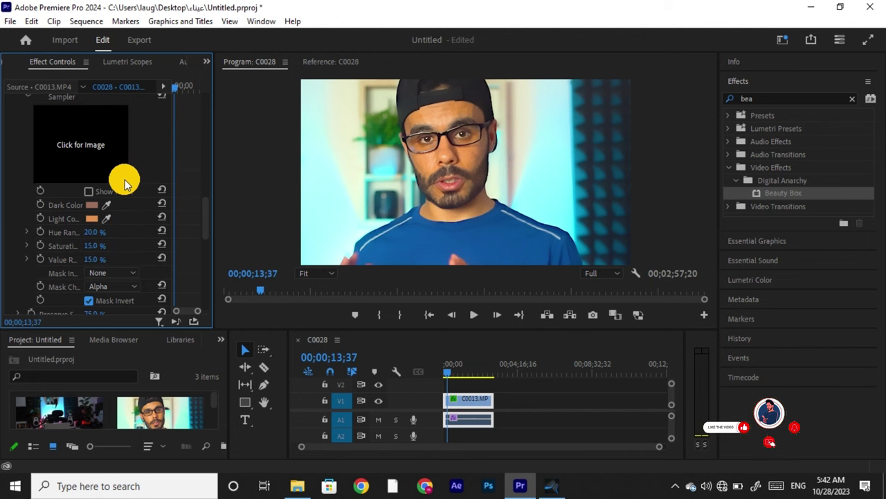
pyautogui.scroll(1, 128, 170)
pyautogui.scroll(1, 133, 163)
pyautogui.scroll(2, 125, 156)
pyautogui.scroll(1, 114, 147)
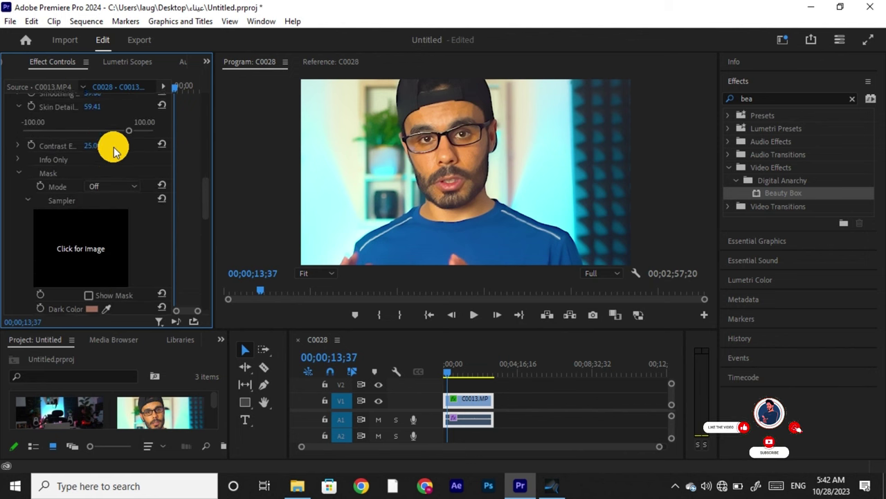
pyautogui.scroll(1, 104, 147)
pyautogui.scroll(1, 96, 150)
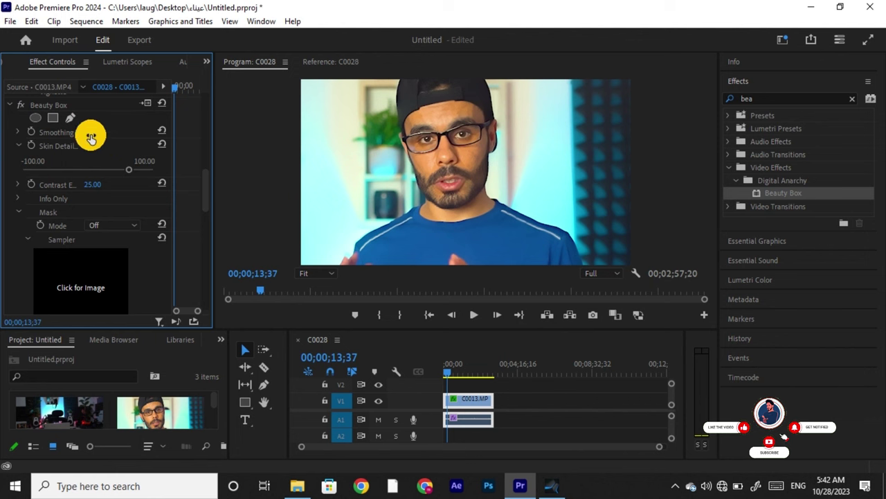
pyautogui.moveTo(91, 136); pyautogui.dragTo(180, 135)
pyautogui.click(99, 131)
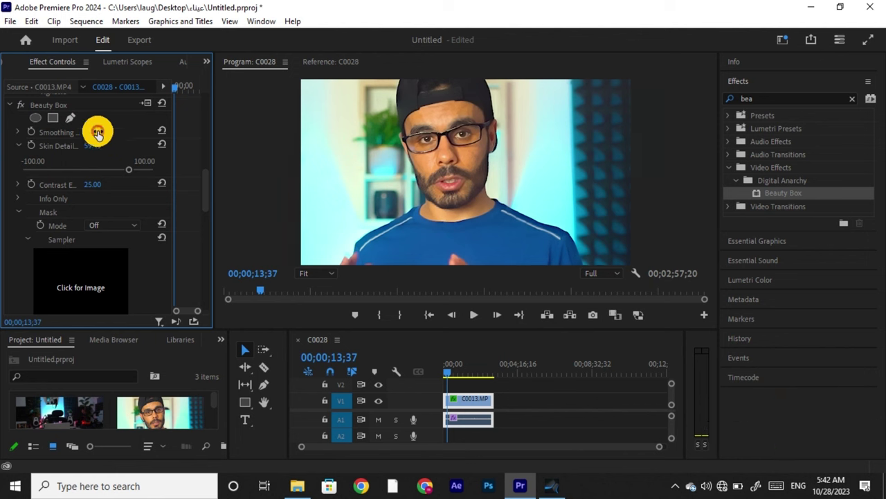
pyautogui.moveTo(86, 139); pyautogui.dragTo(284, 140)
# - Set Skin Detail to -77 and bypass Beauty Box to compare with the original
pyautogui.moveTo(97, 145); pyautogui.dragTo(245, 139)
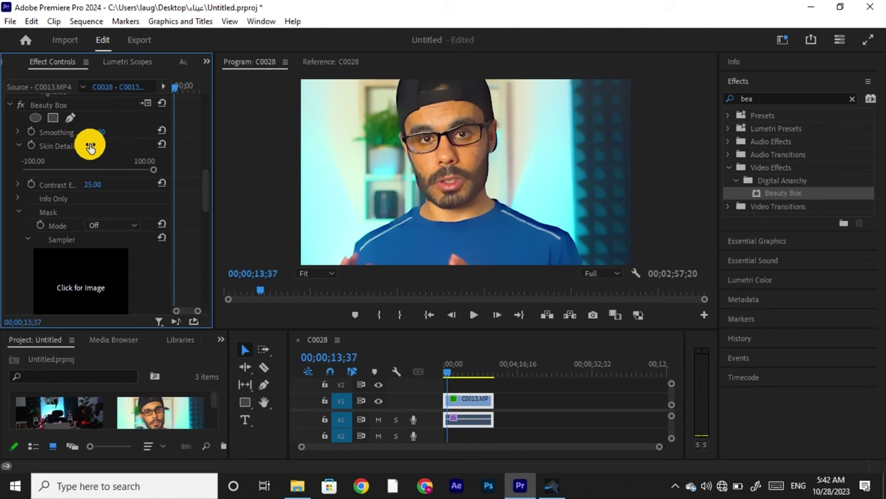
pyautogui.moveTo(90, 146); pyautogui.dragTo(30, 143)
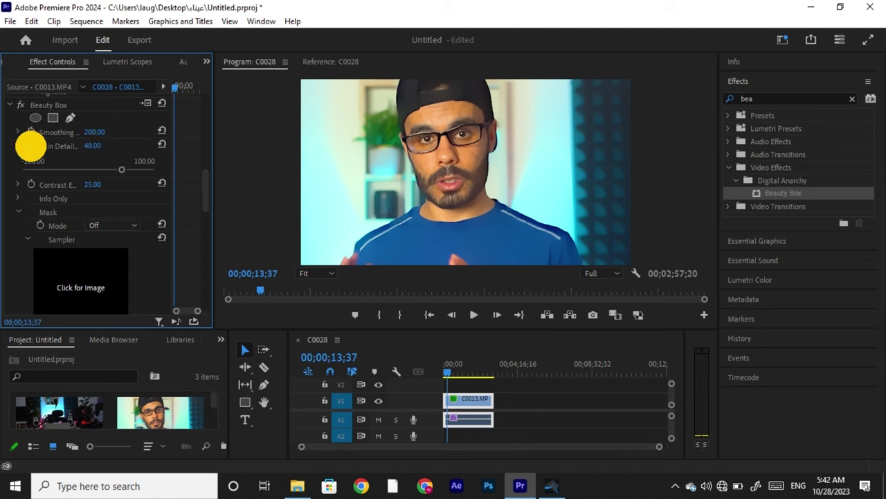
pyautogui.click(19, 104)
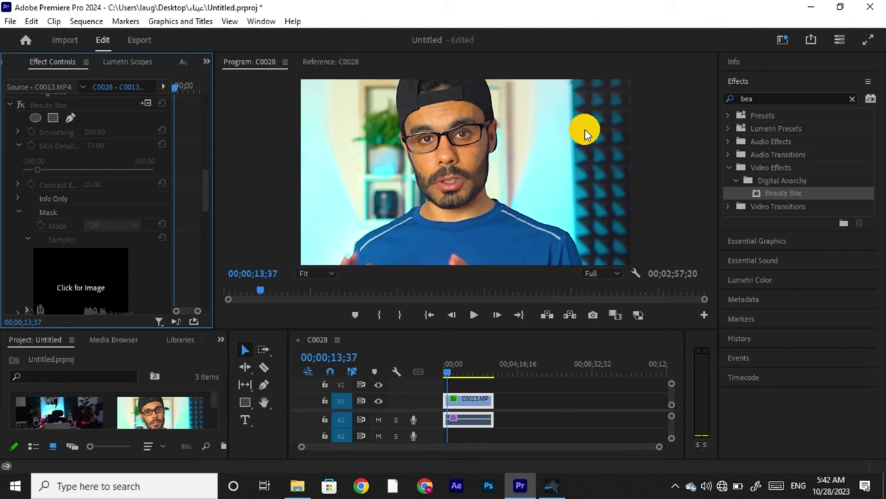
# - Re-enable Beauty Box and move through Effect Controls to its Mask Invert setting
pyautogui.click(18, 104)
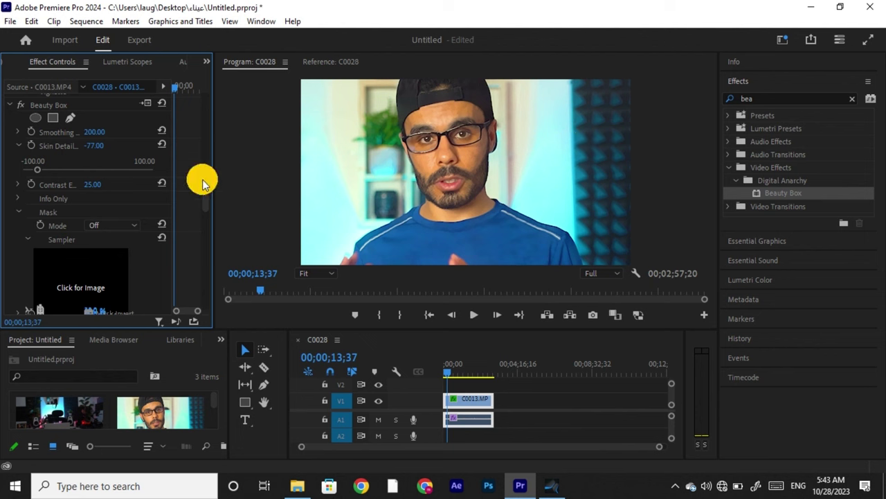
pyautogui.scroll(2, 62, 152)
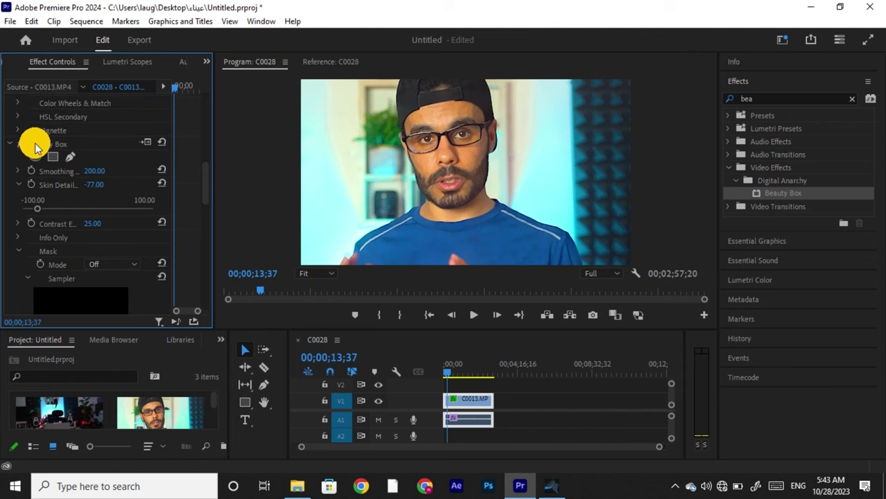
pyautogui.scroll(1, 36, 148)
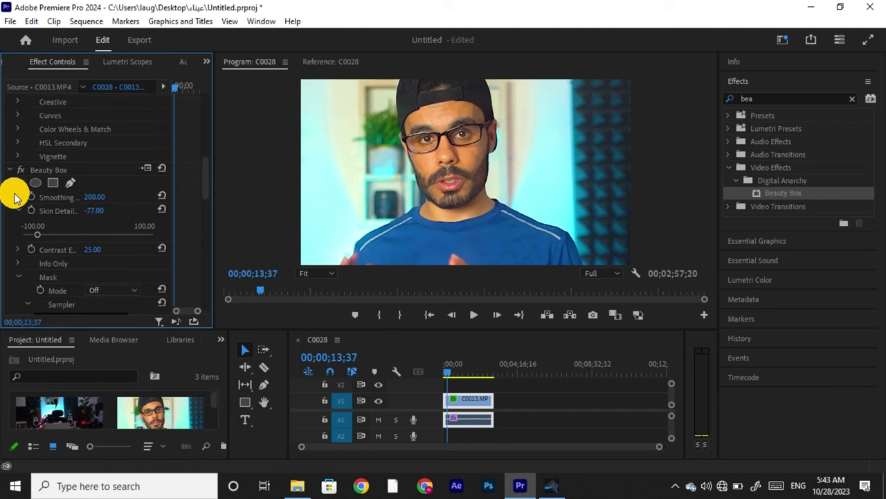
pyautogui.scroll(-2, 90, 249)
pyautogui.scroll(-3, 131, 264)
pyautogui.scroll(-2, 143, 267)
pyautogui.scroll(-2, 138, 270)
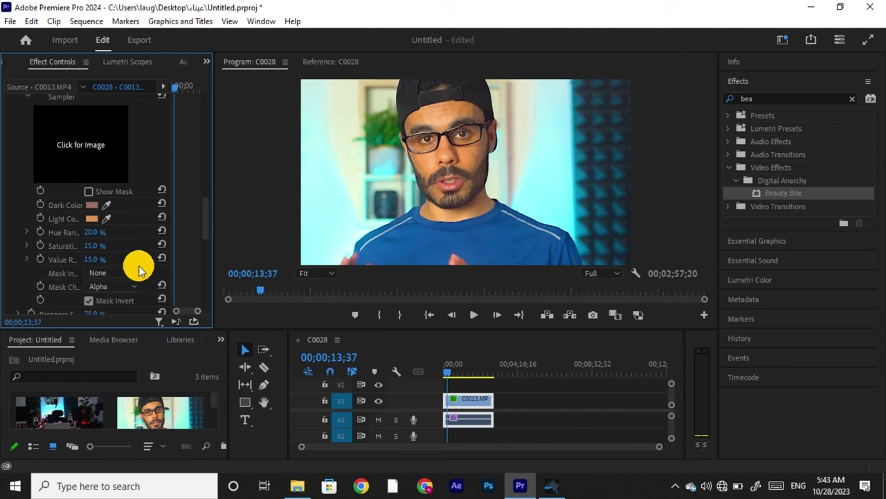
pyautogui.scroll(-1, 138, 268)
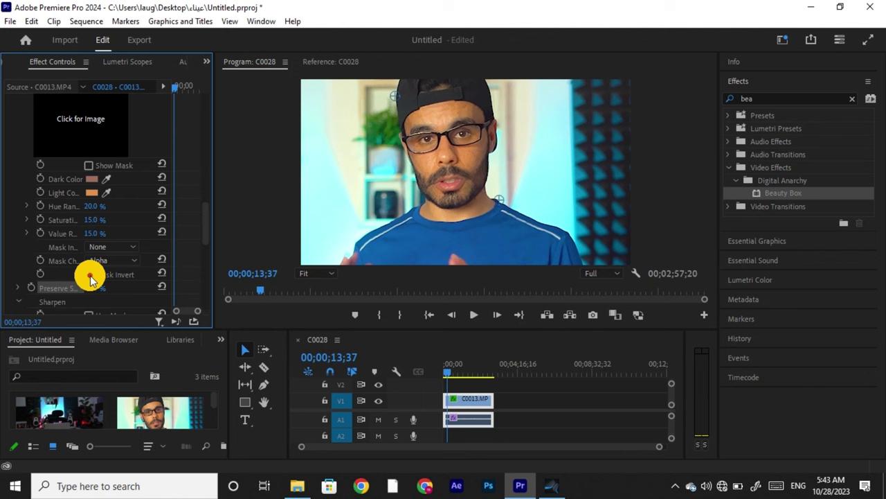
pyautogui.scroll(4, 17, 166)
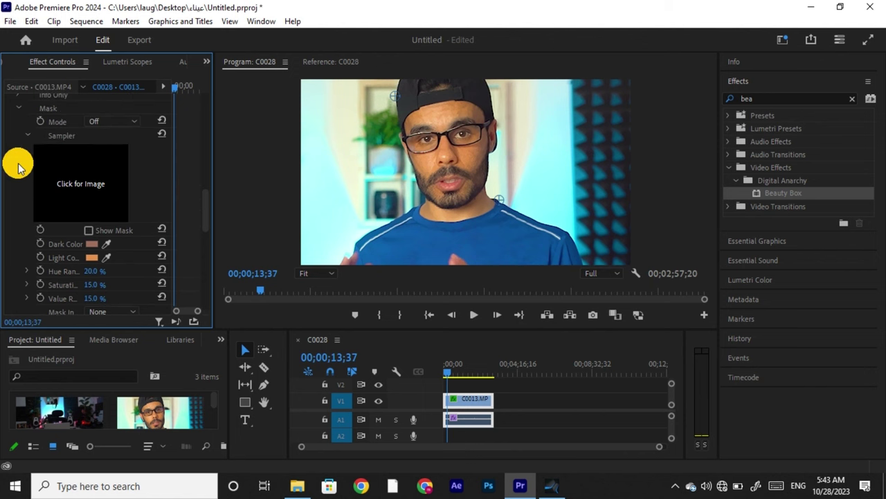
pyautogui.scroll(3, 17, 166)
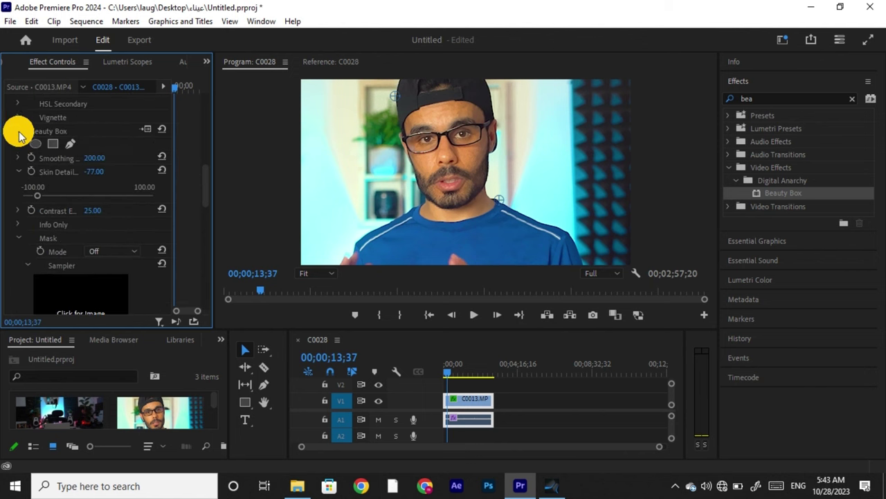
# - Toggle Beauty Box off and on to compare, then set the preserve amount to 100%
pyautogui.click(19, 131)
pyautogui.click(19, 132)
pyautogui.scroll(-3, 148, 220)
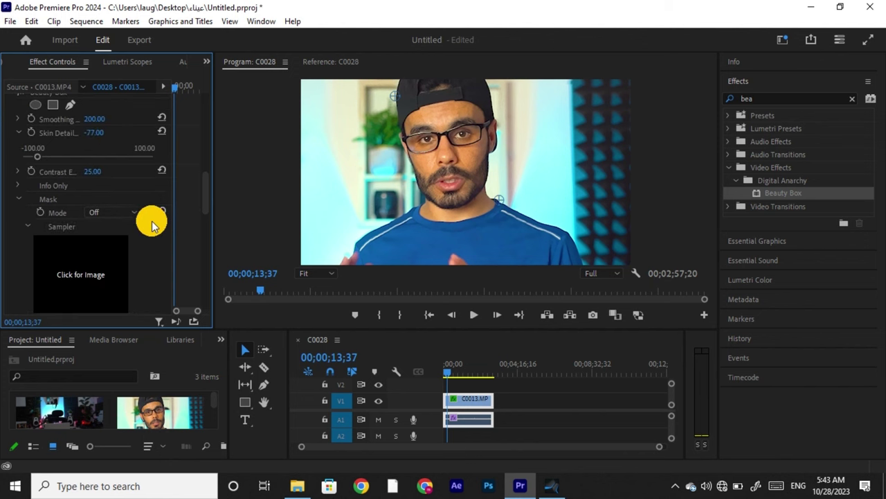
pyautogui.scroll(-2, 147, 232)
pyautogui.scroll(-1, 147, 233)
pyautogui.scroll(-1, 147, 233)
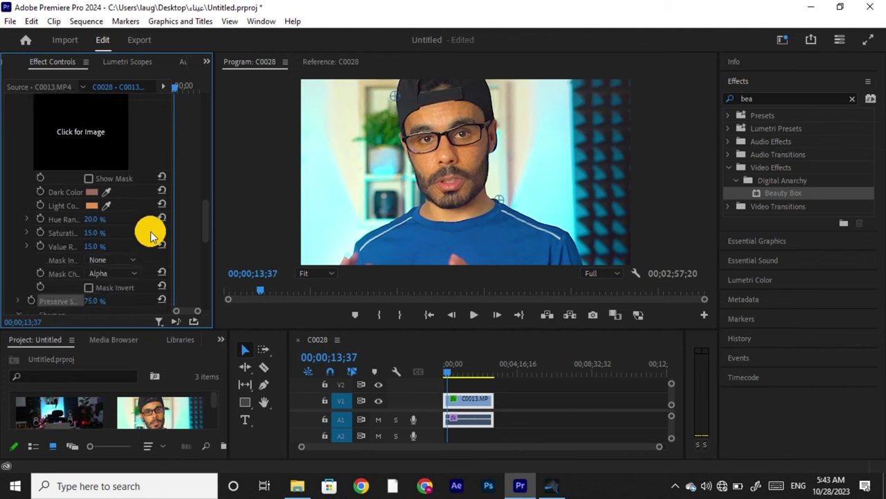
pyautogui.scroll(-1, 124, 283)
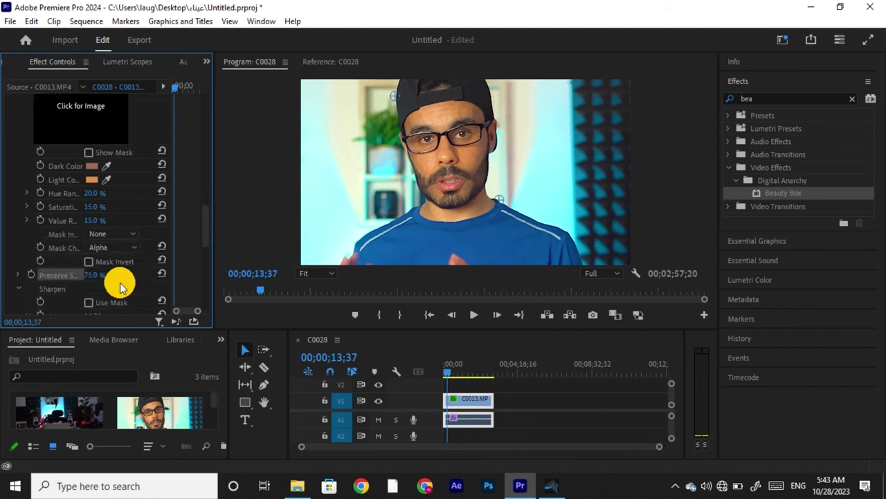
pyautogui.moveTo(91, 276); pyautogui.dragTo(113, 275)
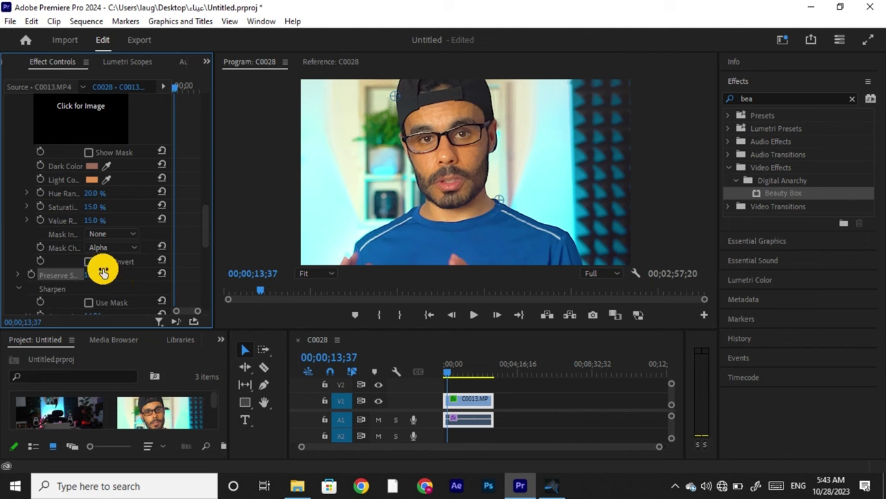
# - Set Skin Detail to 74.53 and lower Smoothing to 119
pyautogui.scroll(1, 90, 158)
pyautogui.scroll(3, 89, 148)
pyautogui.scroll(4, 88, 148)
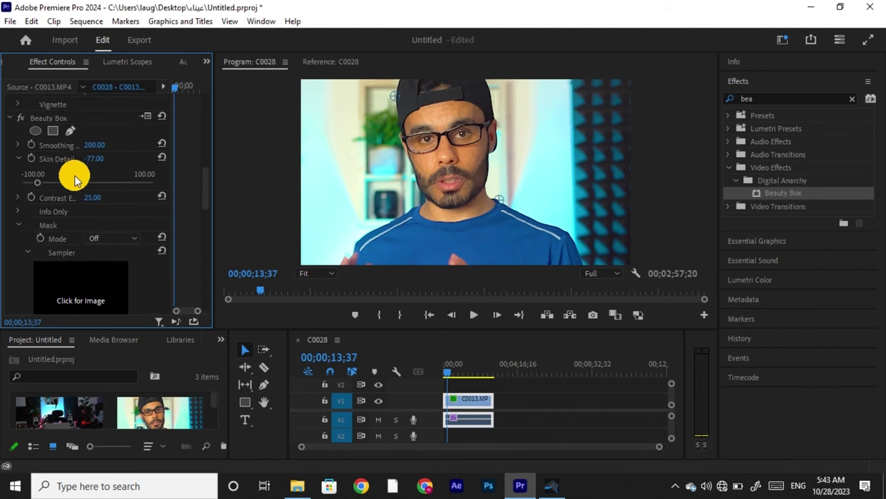
pyautogui.moveTo(81, 184); pyautogui.dragTo(164, 181)
pyautogui.scroll(1, 104, 184)
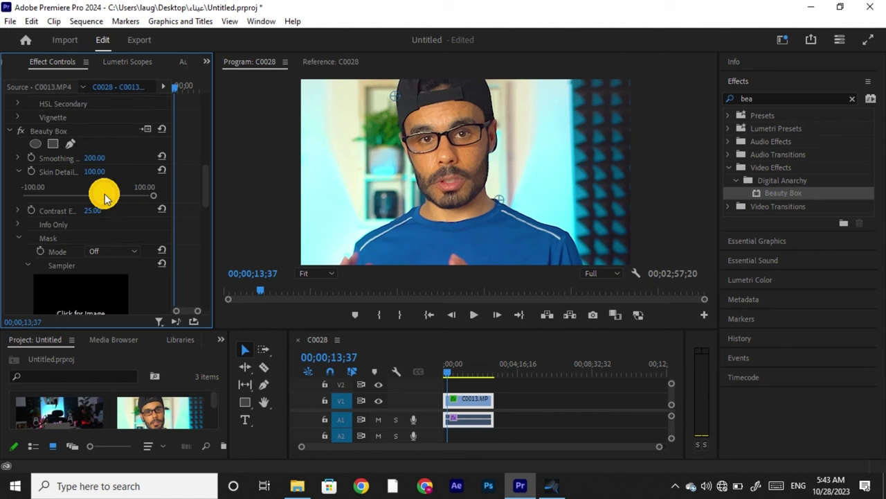
pyautogui.click(120, 196)
pyautogui.scroll(3, 107, 189)
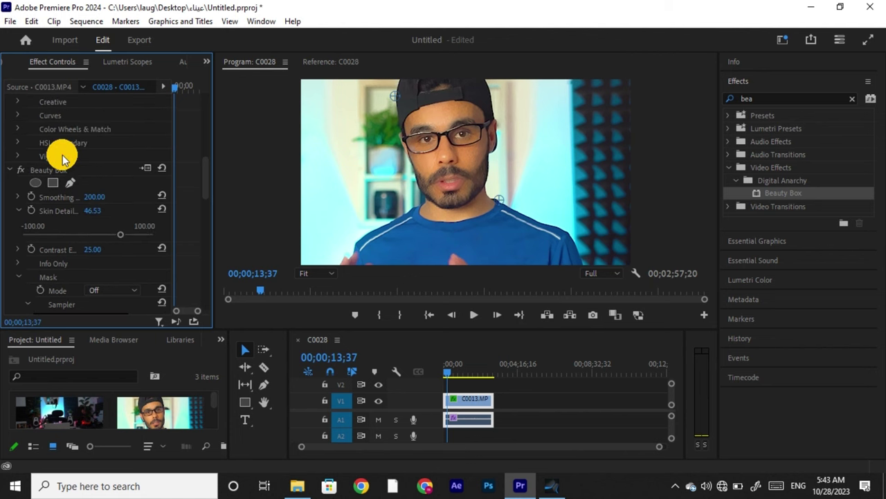
pyautogui.scroll(3, 63, 155)
pyautogui.scroll(-1, 65, 166)
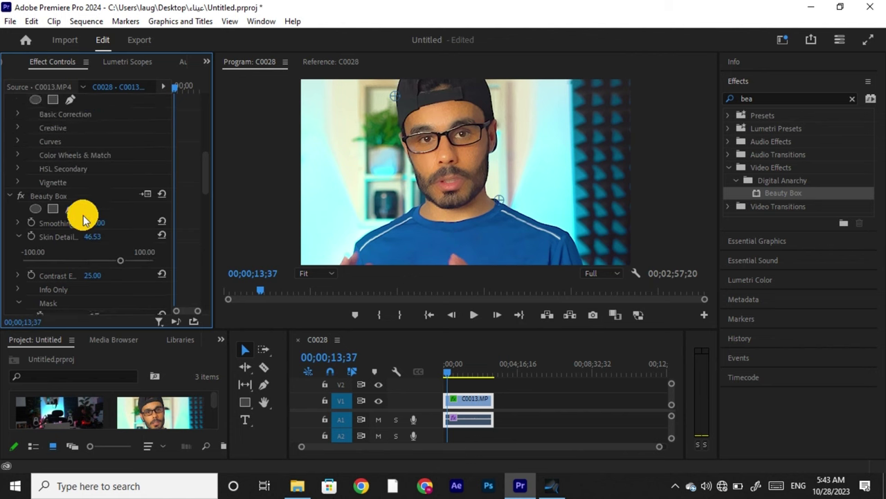
pyautogui.moveTo(89, 239); pyautogui.dragTo(103, 238)
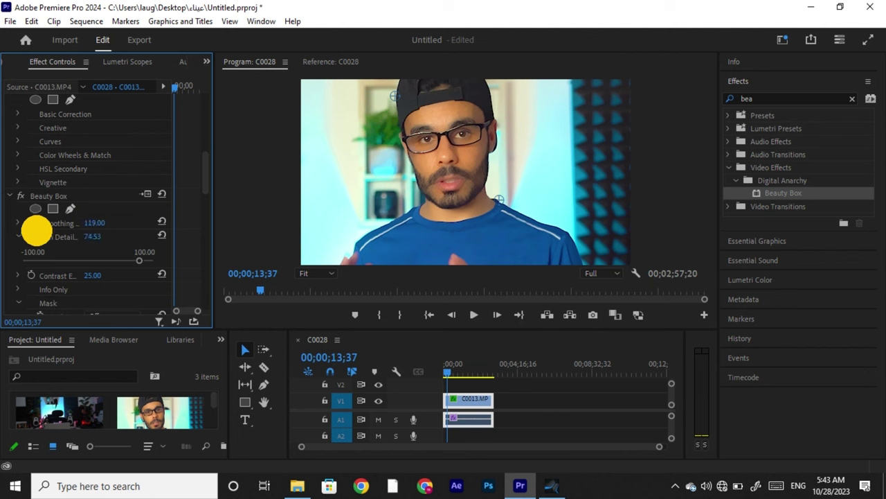
pyautogui.moveTo(104, 223); pyautogui.dragTo(89, 225)
pyautogui.click(90, 237)
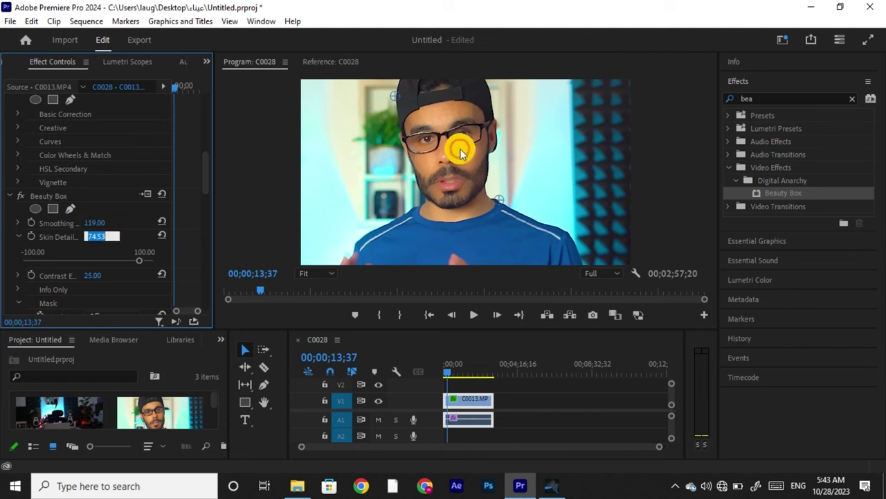